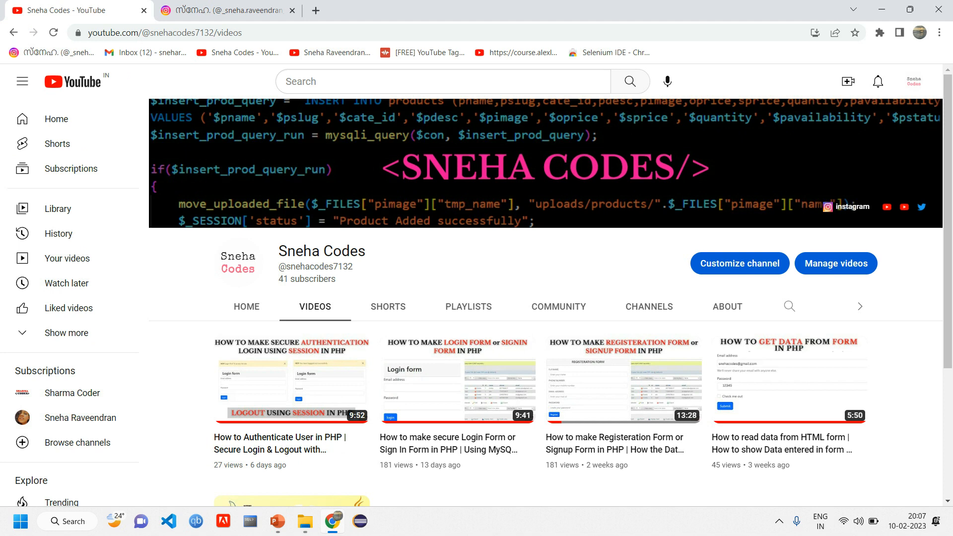
key("ctrl+Tab")
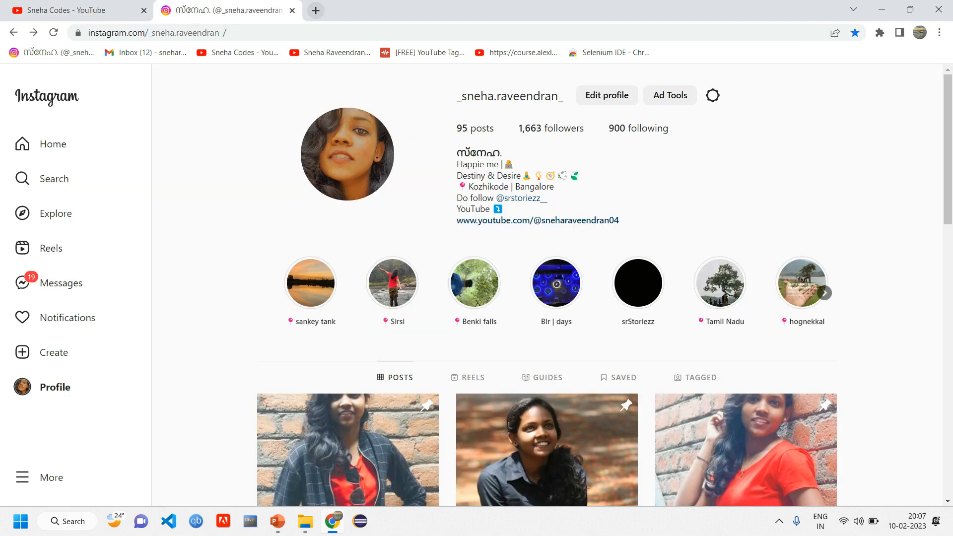
Open Notepad and write the first two lines of a setup checklist: "1.open the browser" and "2. install jdk".
key("super+s")
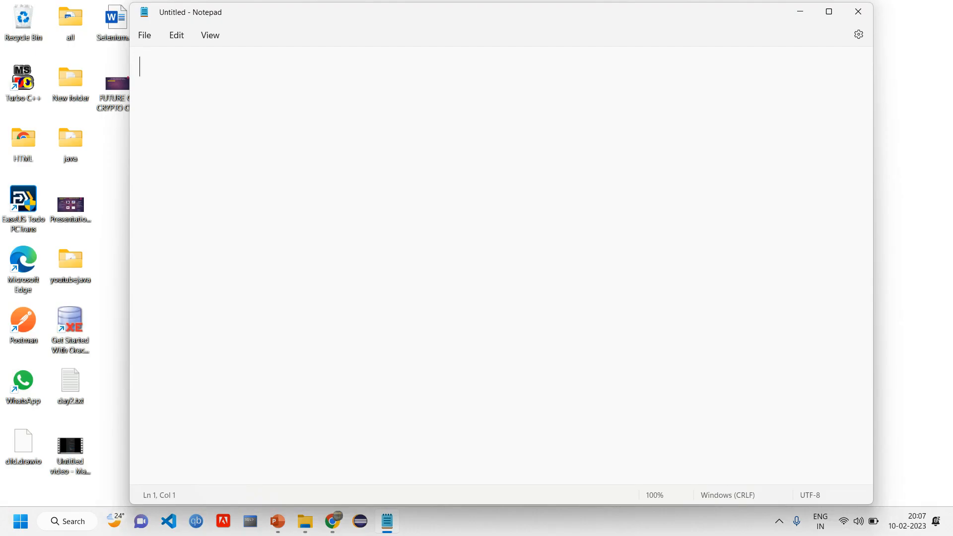
type("1.open th")
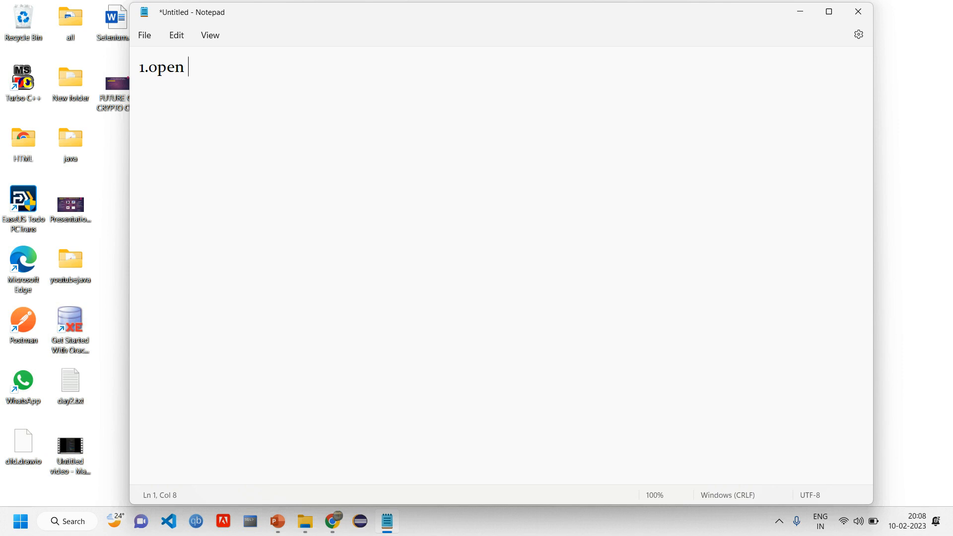
type("e browser")
key("Return")
type("2. inst")
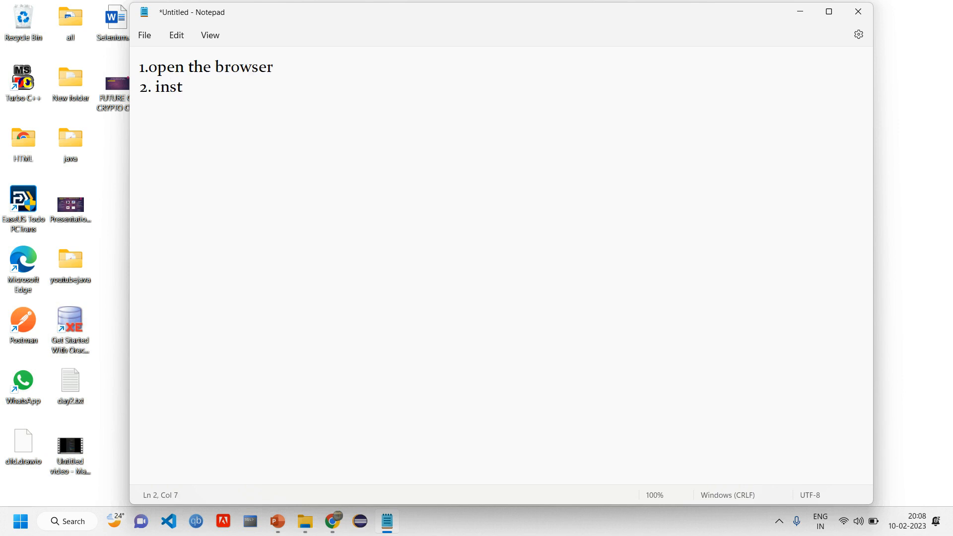
type("all jdk")
key("ctrl+shift+Left")
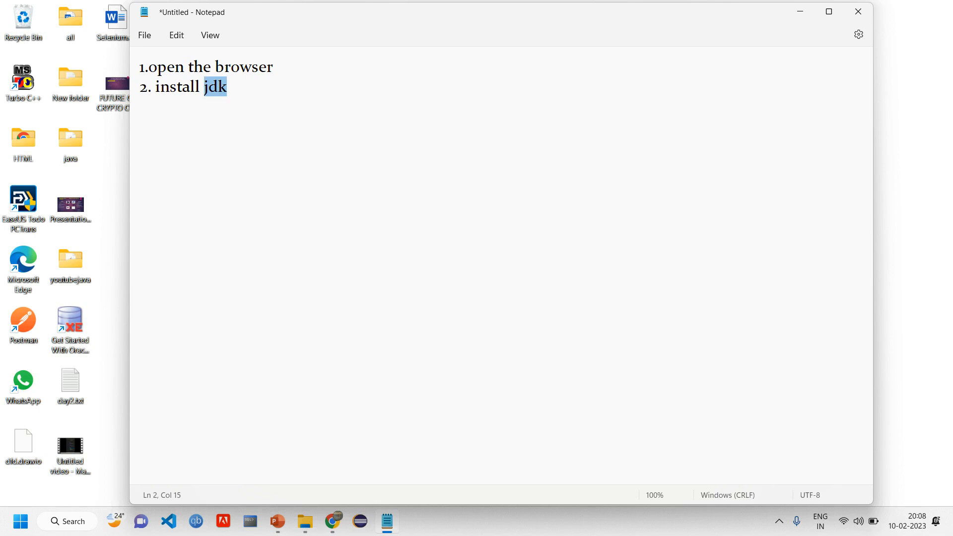
key("Right")
key("ctrl+shift+Left")
key("Right")
Add the checklist lines "3.eclipse" and "4. setting up environment variables" below the JDK line.
key("Return")
type("3.eclipse")
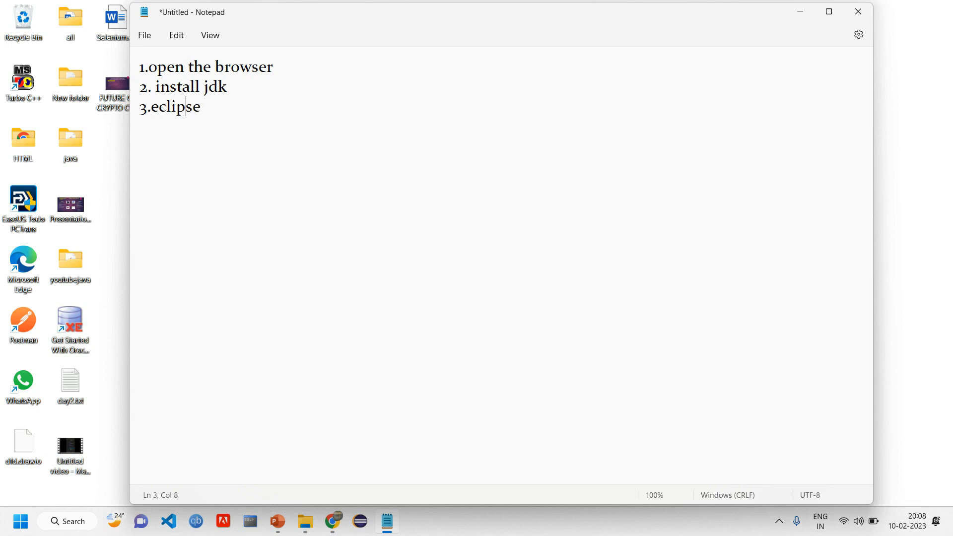
key("ctrl+shift+Left")
key("Right")
key("Return")
type("4. setting")
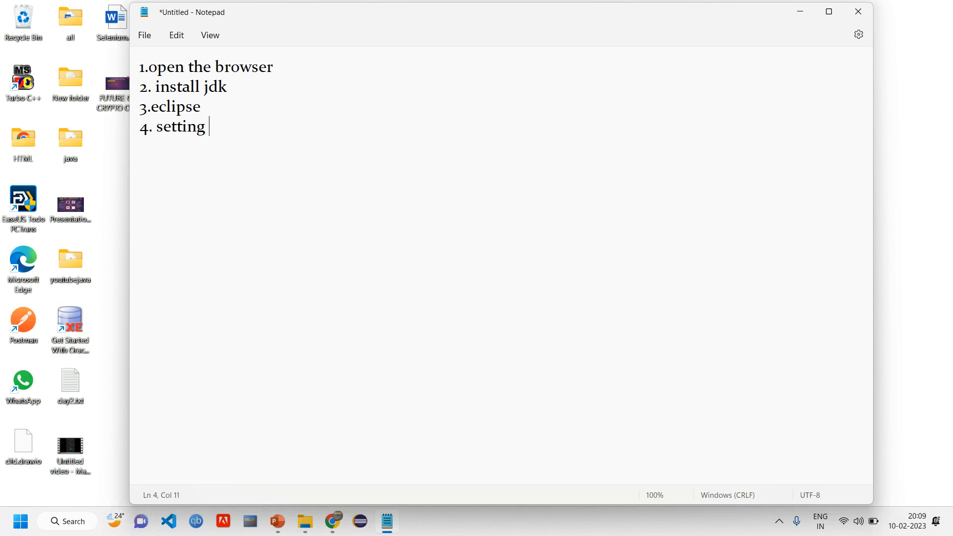
type(" up environment va")
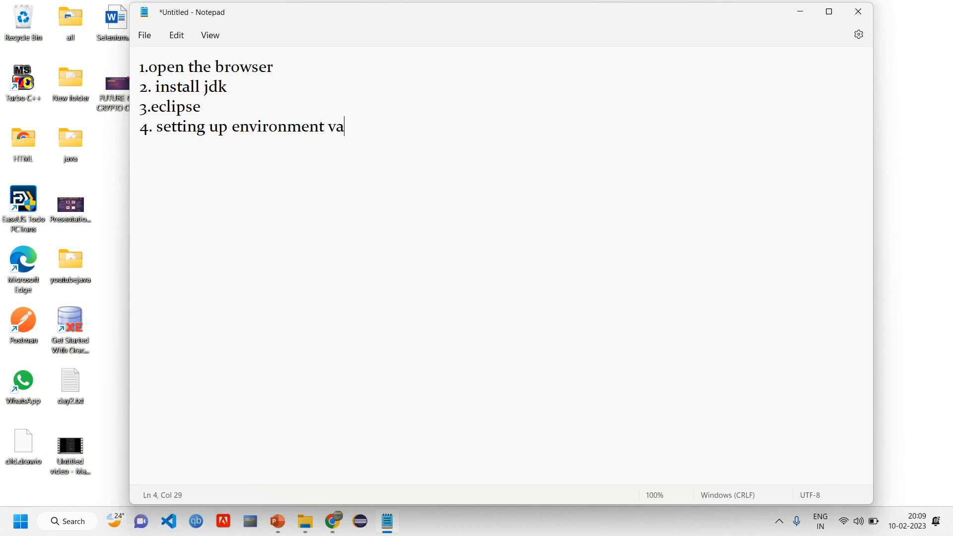
type("riables")
Move the Notepad window with the finished checklist aside, partly off the edge of the desktop.
left_click_drag(393, 127, 140, 67)
left_click(197, 128)
left_click_drag(347, 12, 638, 125)
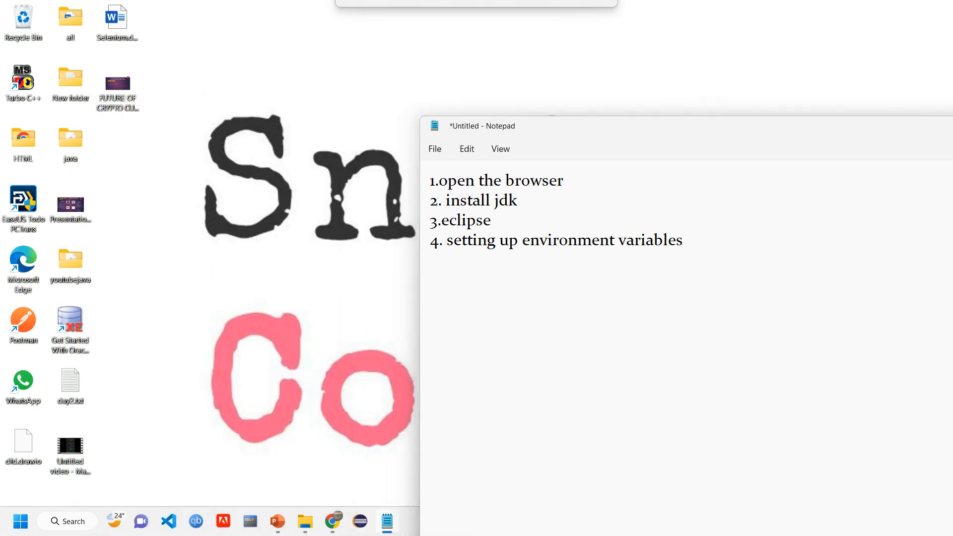
Switch to Chrome and search Google for "jdk download".
key("alt+Tab")
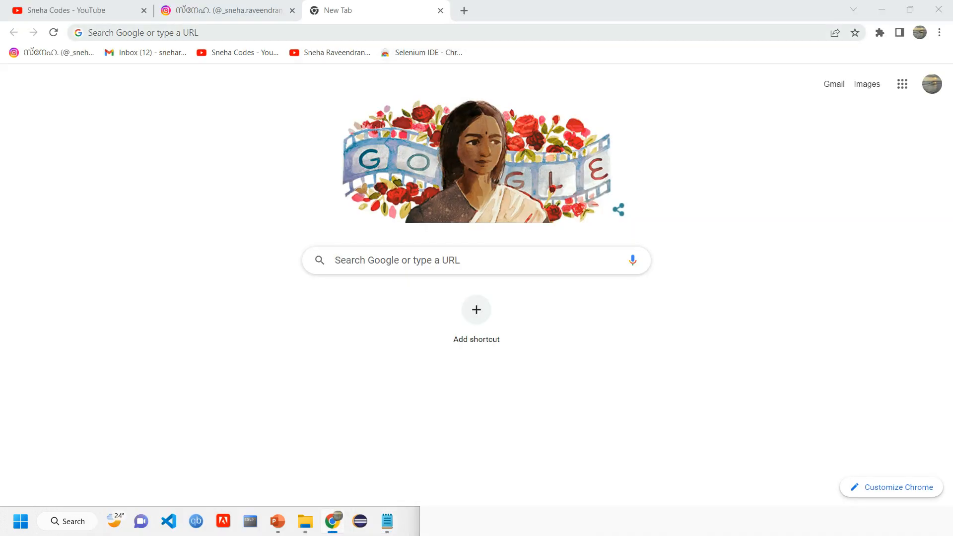
left_click(412, 32)
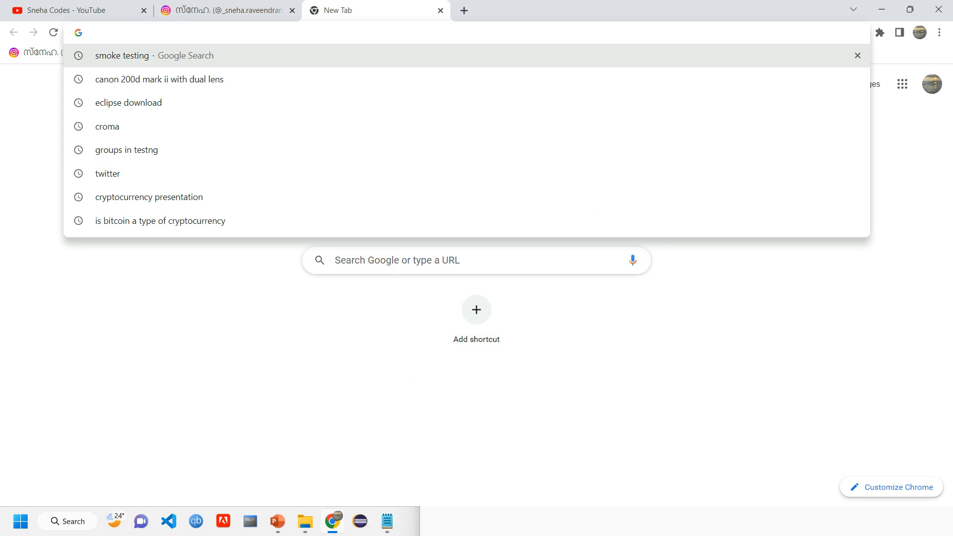
type("jd")
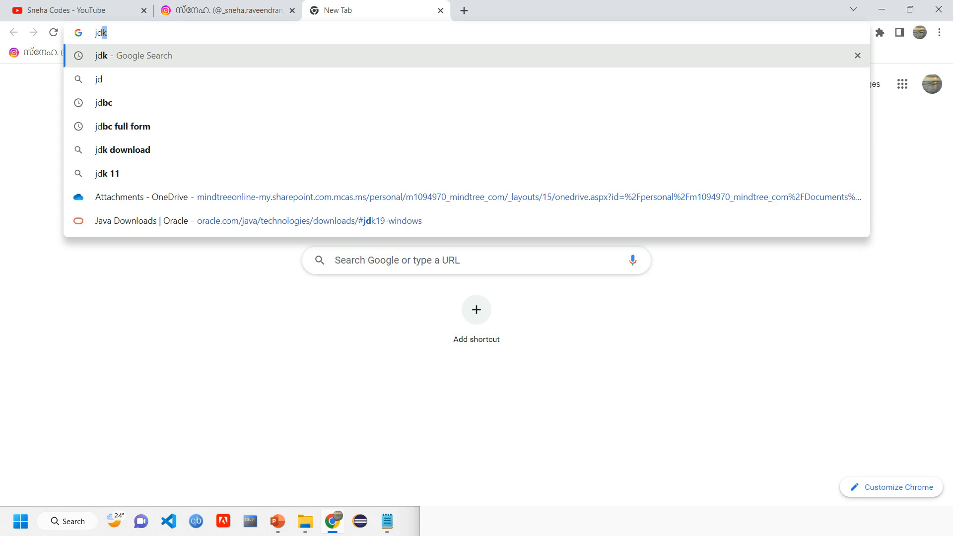
type("k")
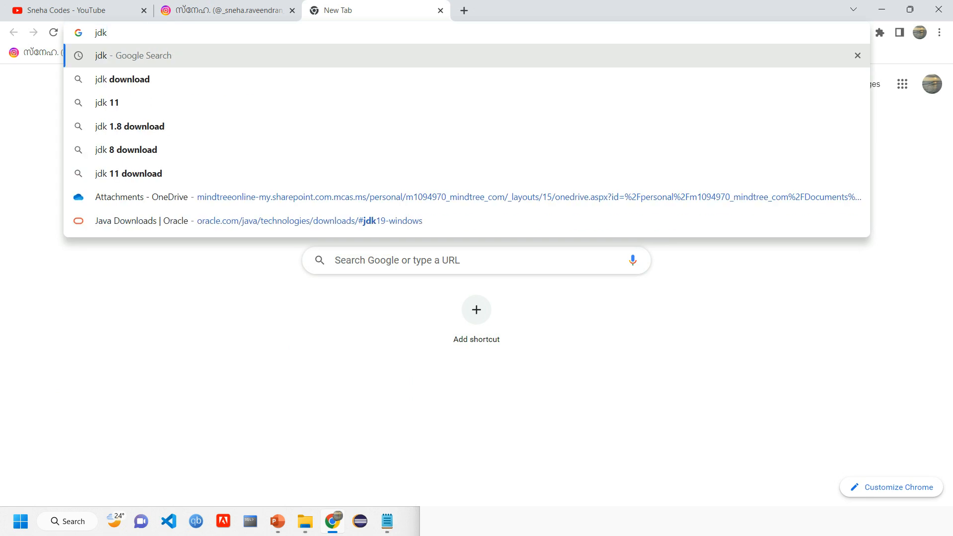
key("Down")
key("Return")
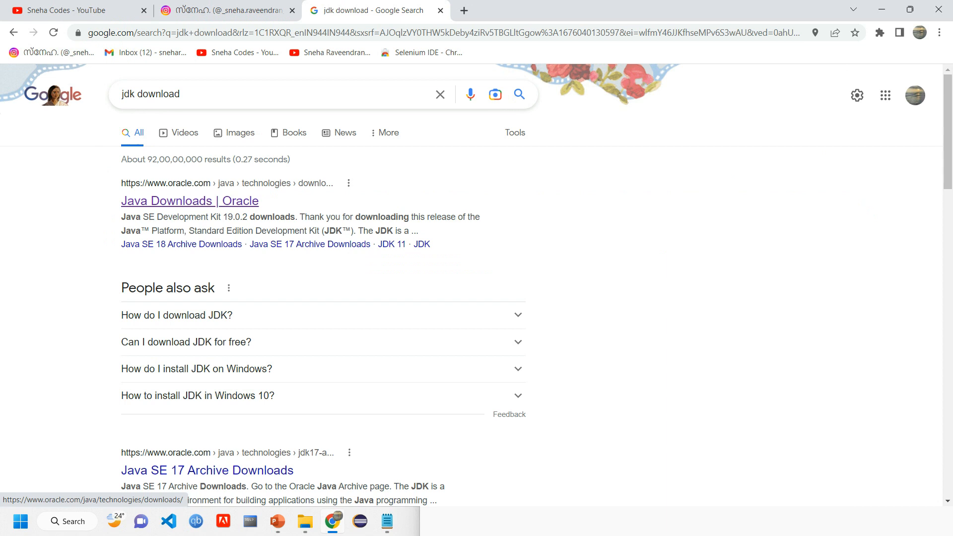
Open Oracle's "Java Downloads" page from the search results.
scroll(199, 201, "down", 1)
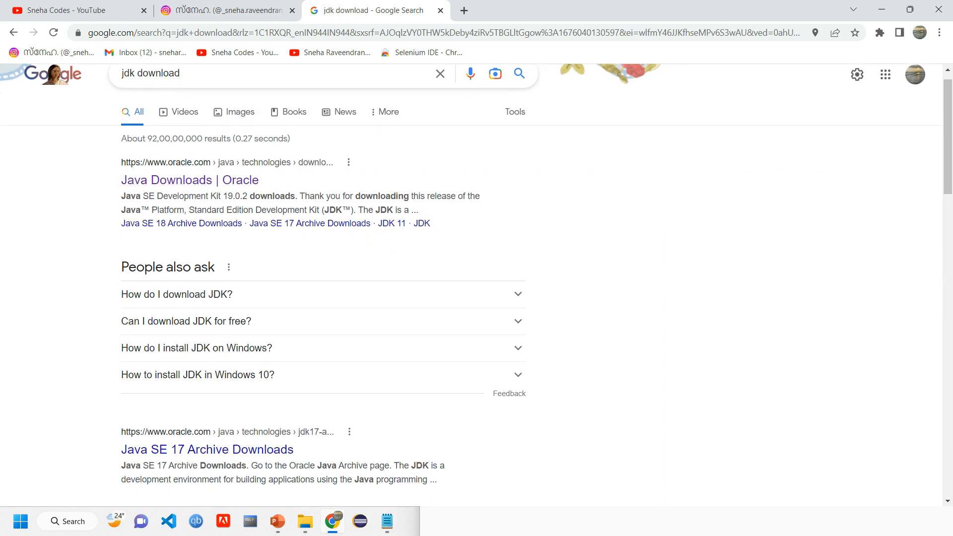
left_click_drag(261, 180, 121, 180)
scroll(198, 199, "up", 1)
left_click(288, 200)
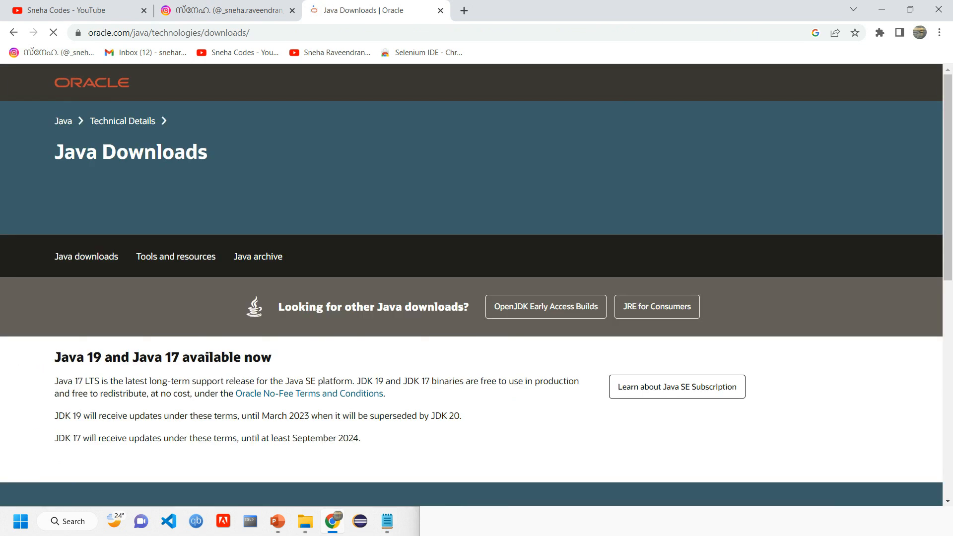
Examine the Java Downloads page for its address, the available Java versions and the download packages per operating system.
left_click_drag(95, 33, 258, 32)
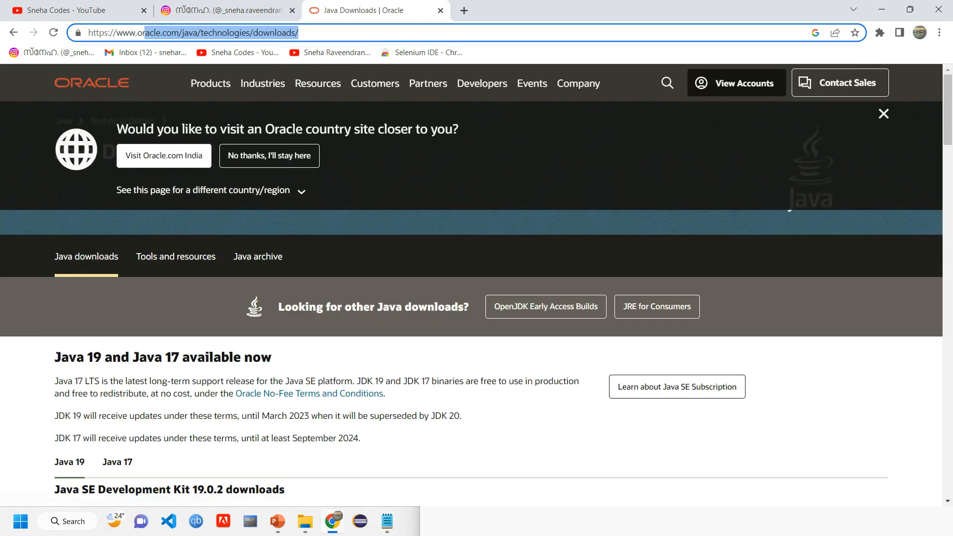
scroll(476, 280, "down", 2)
left_click_drag(55, 233, 272, 232)
double_click(95, 232)
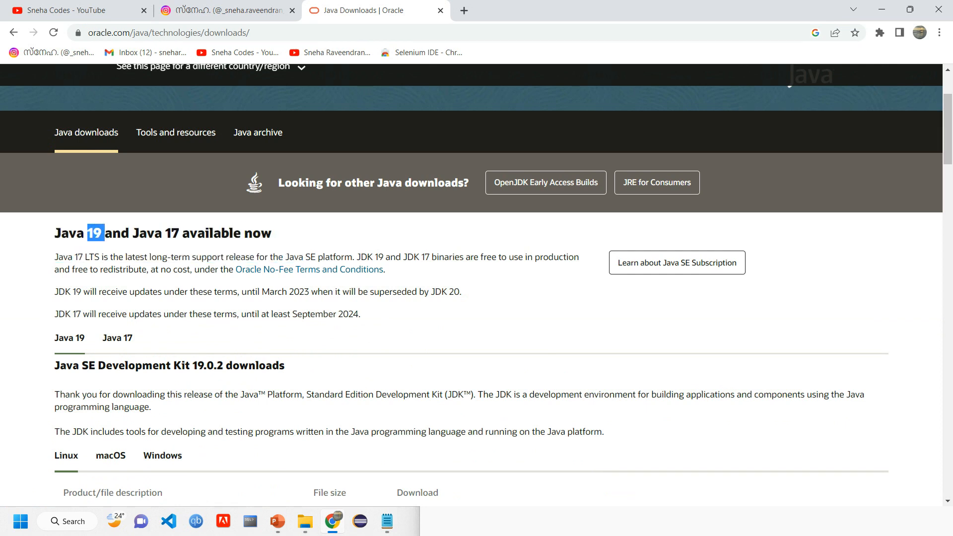
scroll(471, 284, "down", 1)
left_click_drag(54, 170, 129, 171)
scroll(471, 285, "down", 1)
scroll(476, 303, "down", 5)
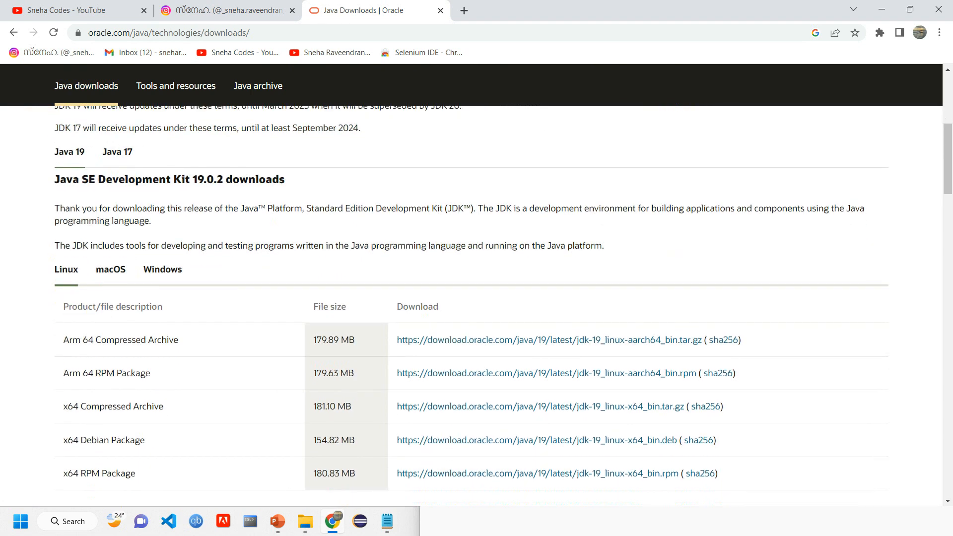
scroll(477, 302, "up", 2)
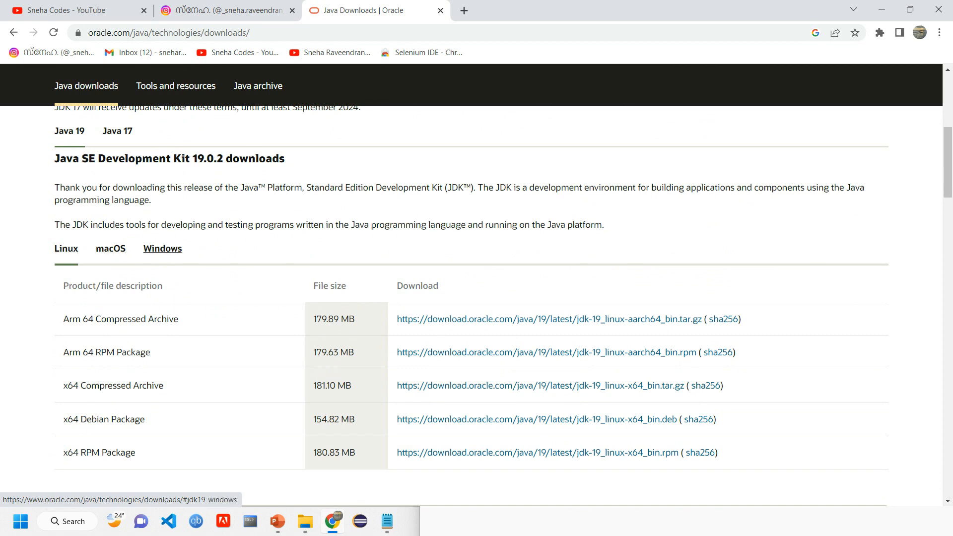
scroll(167, 255, "up", 2)
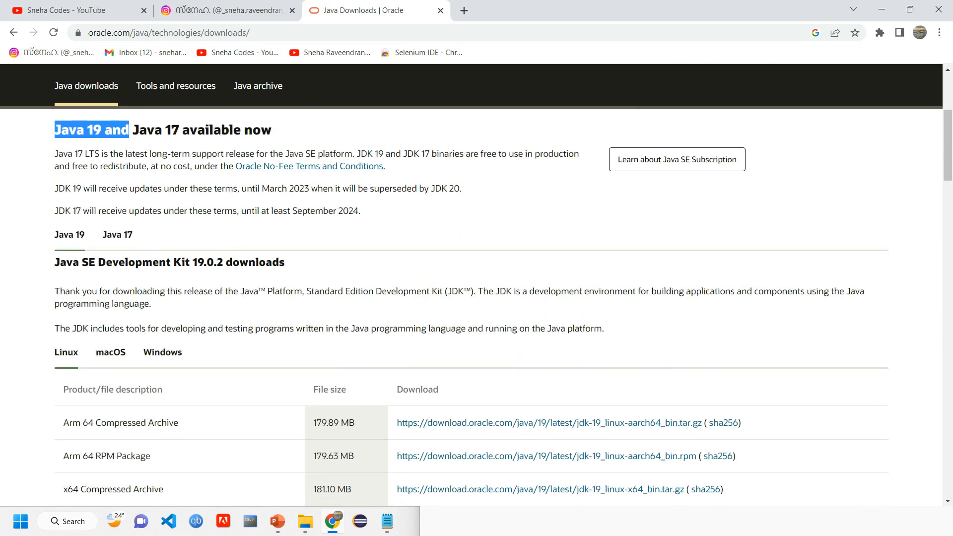
Show the Java 19 packages for Windows and download the x64 Installer, jdk-19_windows-x64_bin.exe.
scroll(162, 331, "down", 1)
left_click(163, 331)
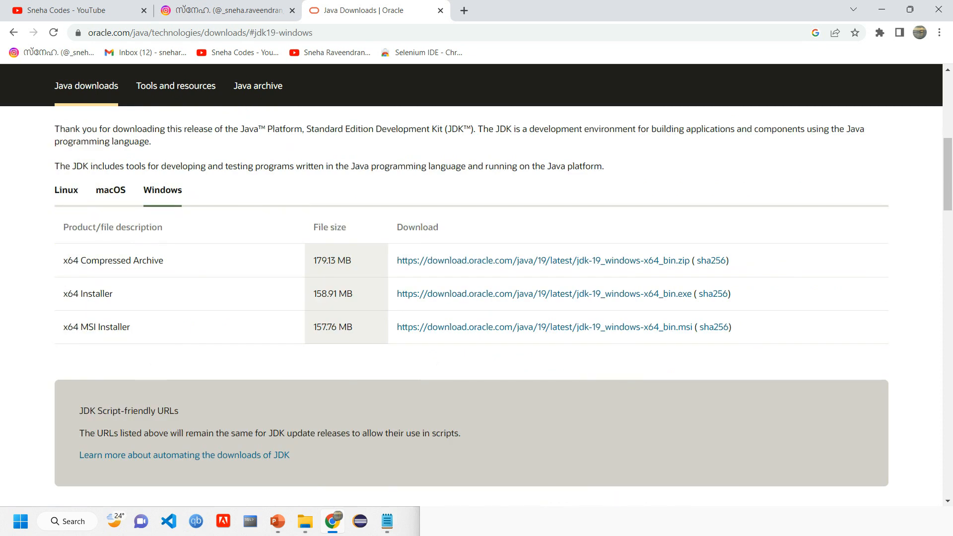
scroll(476, 298, "up", 1)
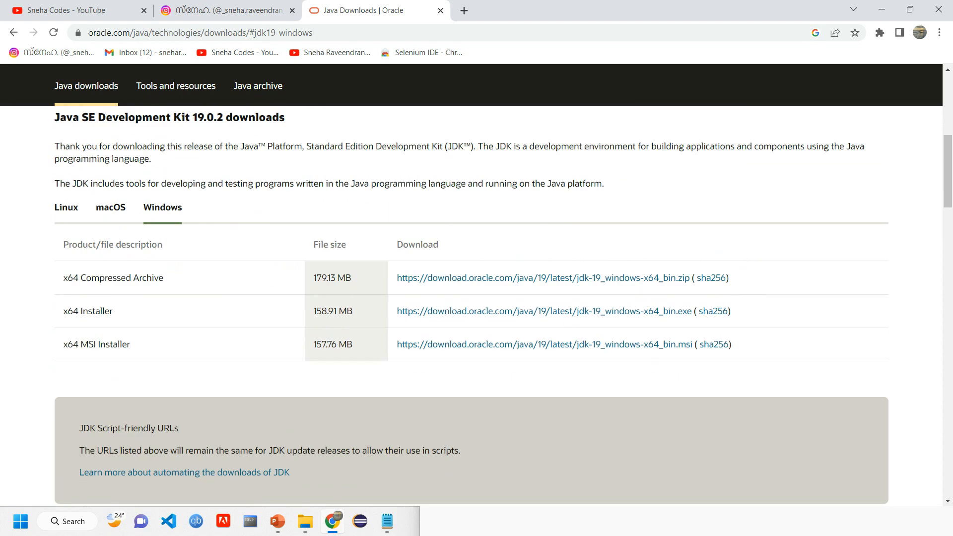
triple_click(113, 278)
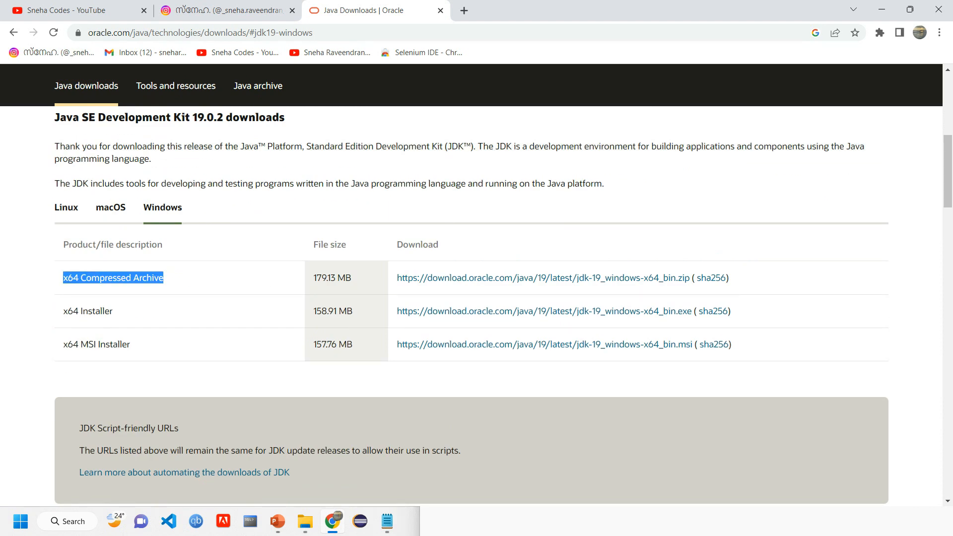
left_click_drag(114, 311, 51, 312)
left_click(496, 380)
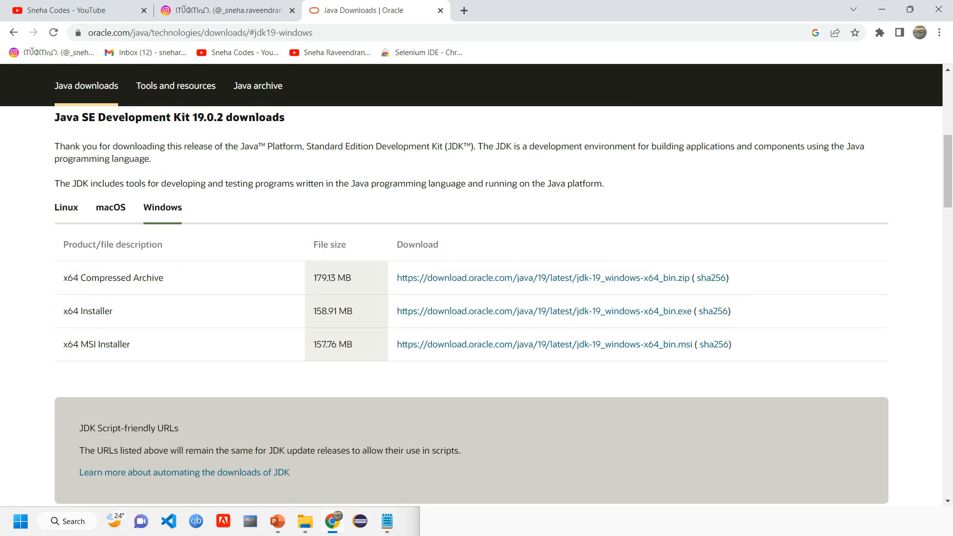
left_click(544, 311)
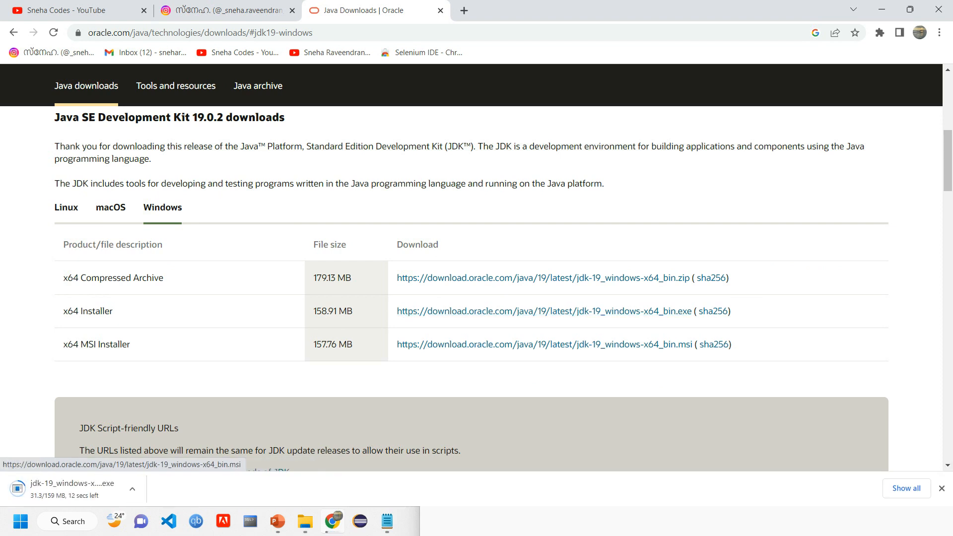
Bring up the Notepad checklist to check which item follows the JDK installation.
scroll(471, 293, "up", 3)
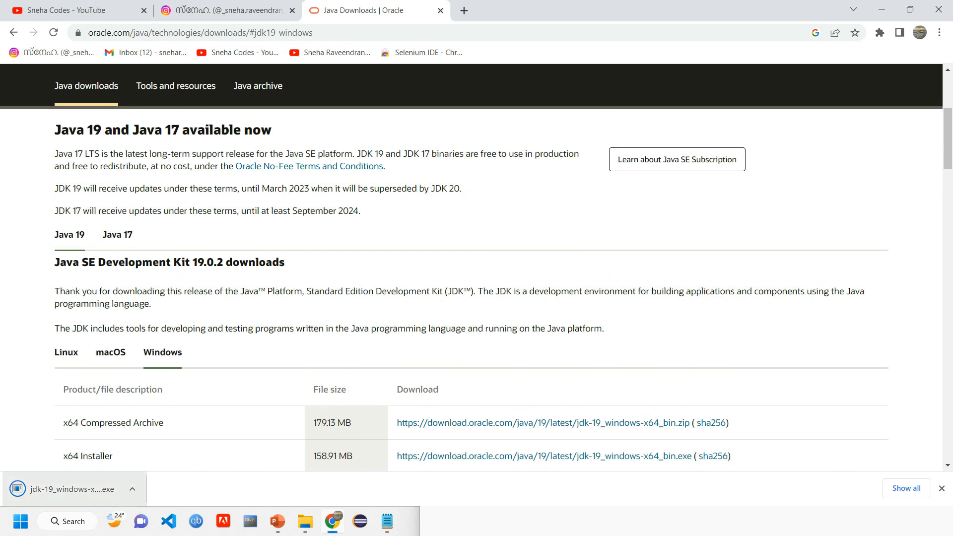
scroll(471, 293, "down", 3)
scroll(471, 292, "up", 4)
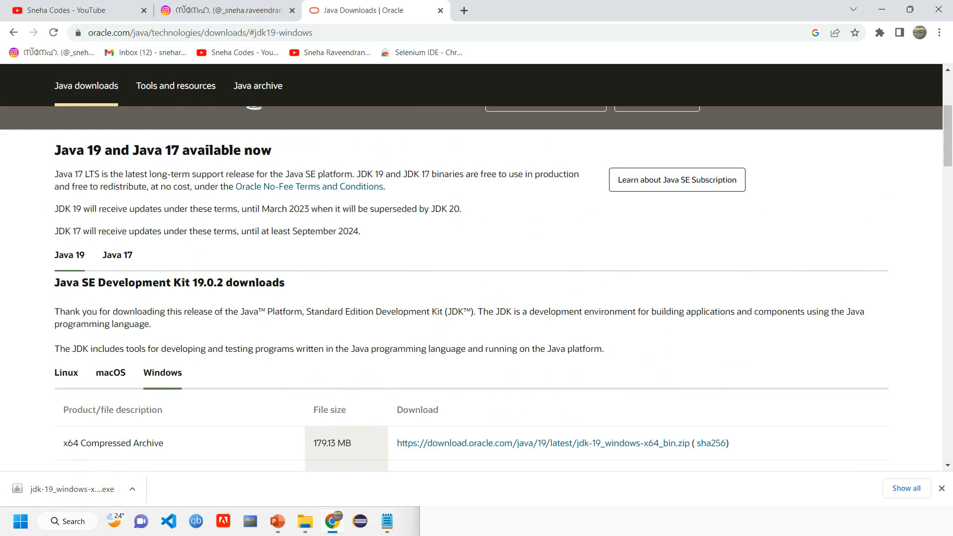
scroll(471, 292, "up", 2)
left_click(387, 521)
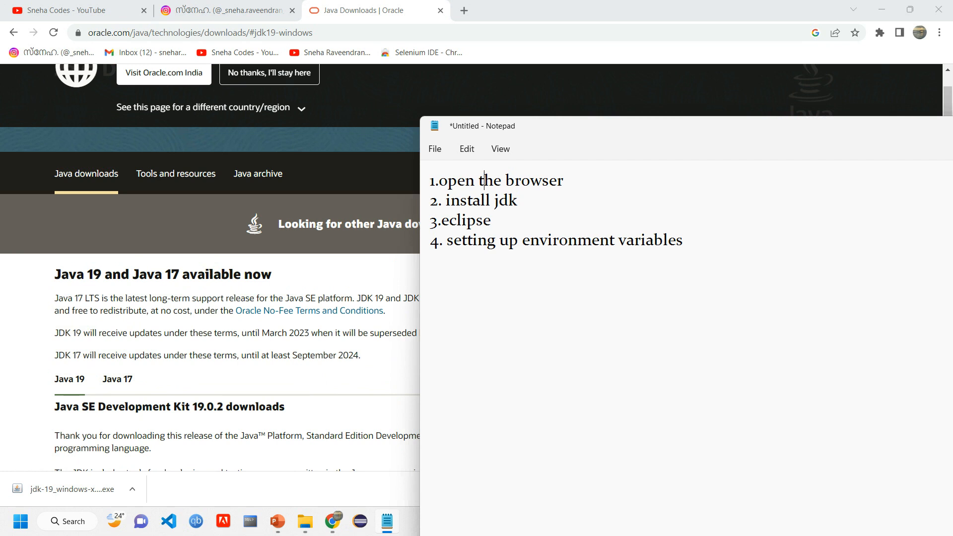
Return to Chrome and search Google for "eclipse download" in a new tab.
left_click(464, 9)
type("ec")
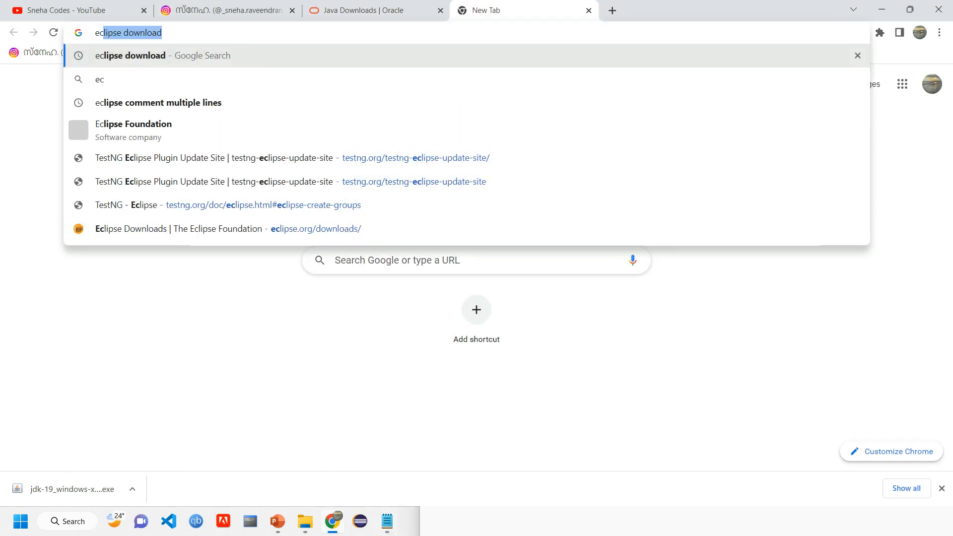
key("Return")
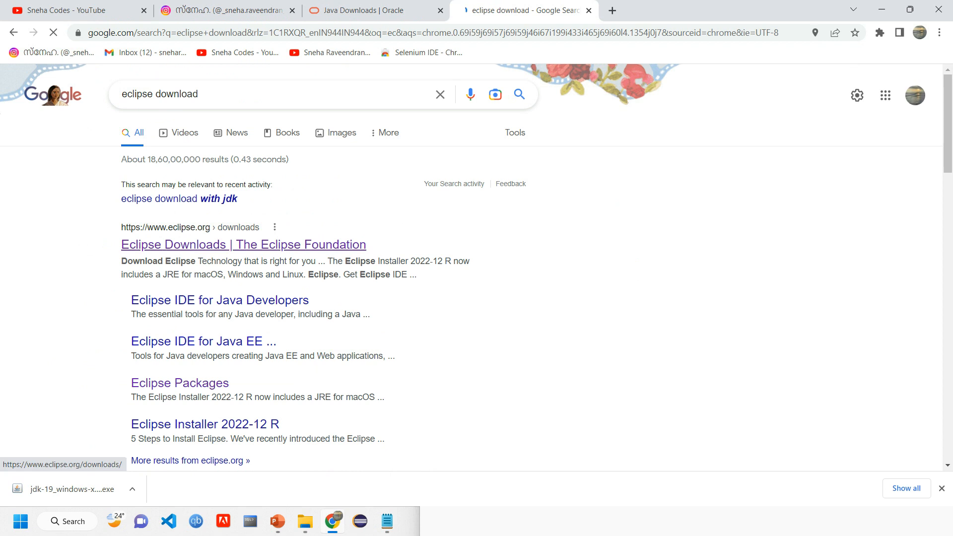
Open the "Eclipse Downloads | The Eclipse Foundation" result and look over the page heading and its address.
left_click(244, 244)
scroll(471, 268, "down", 2)
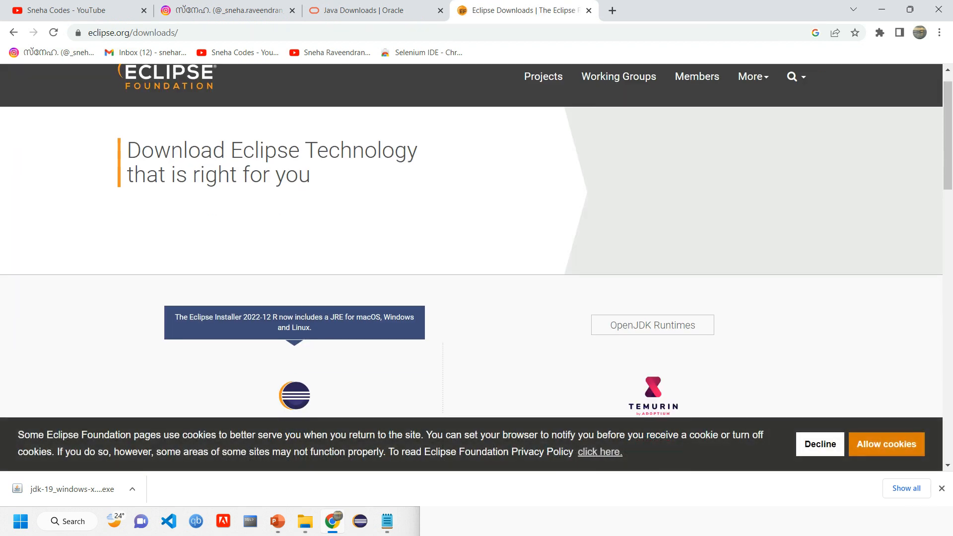
scroll(471, 268, "up", 2)
scroll(471, 268, "up", 1)
scroll(472, 268, "down", 1)
scroll(471, 267, "up", 1)
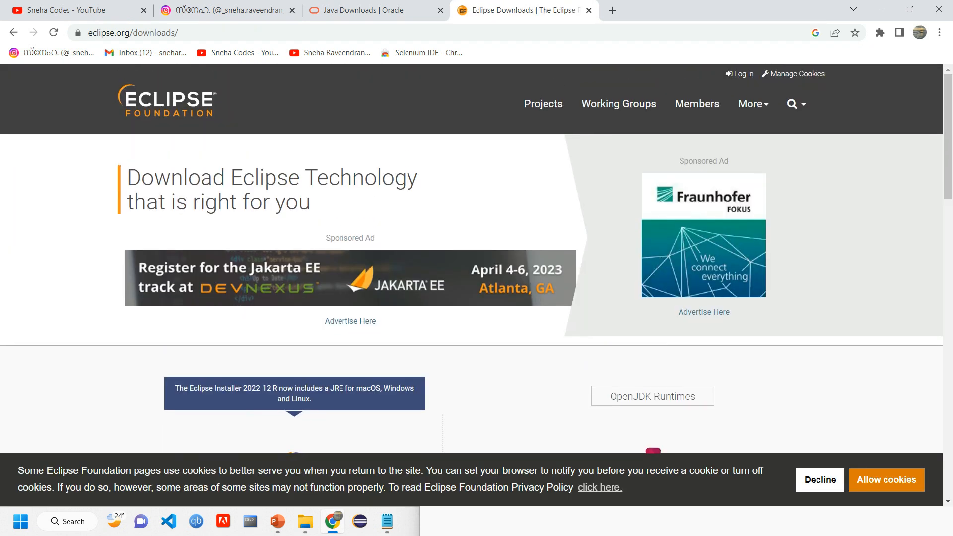
left_click_drag(184, 33, 96, 33)
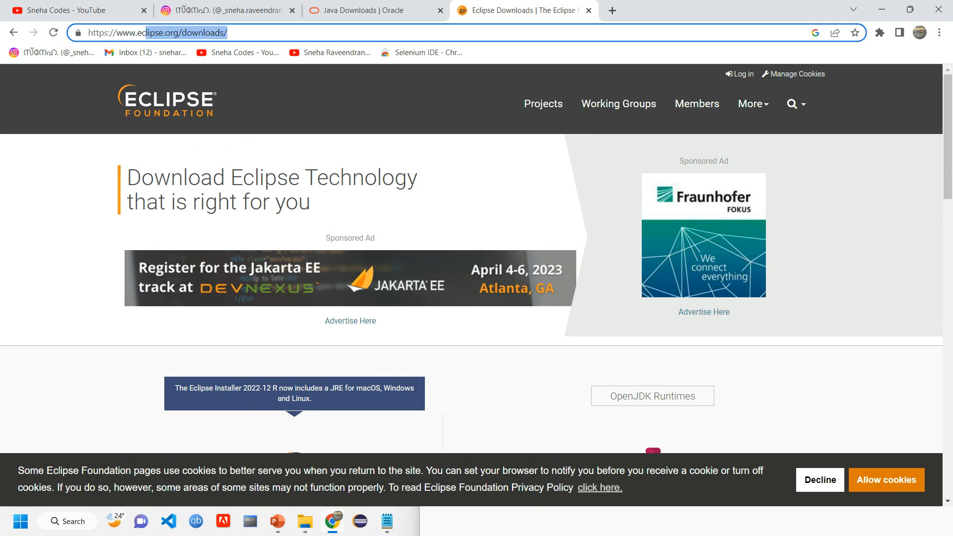
left_click_drag(437, 233, 317, 77)
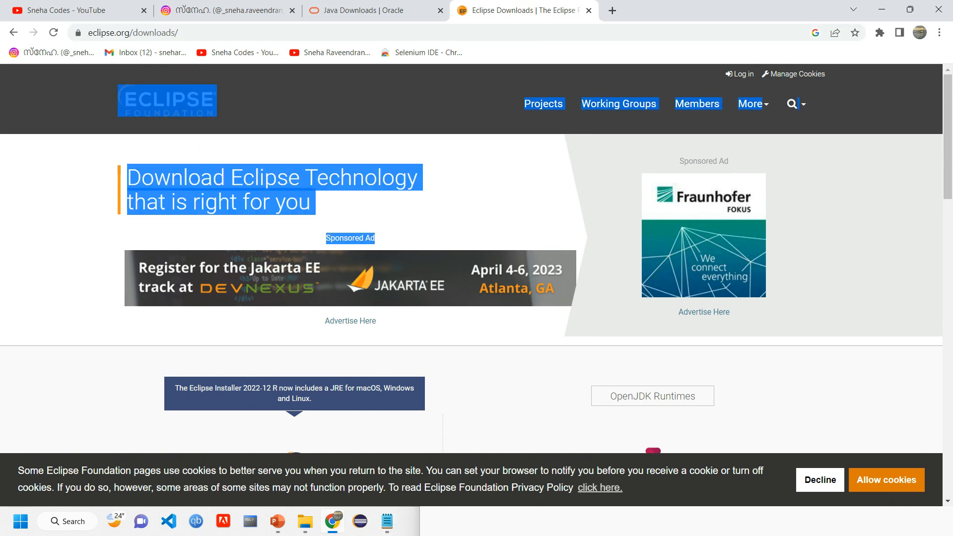
Find the Eclipse IDE 2022-12 section on the downloads page and open its list of download packages.
scroll(472, 268, "down", 3)
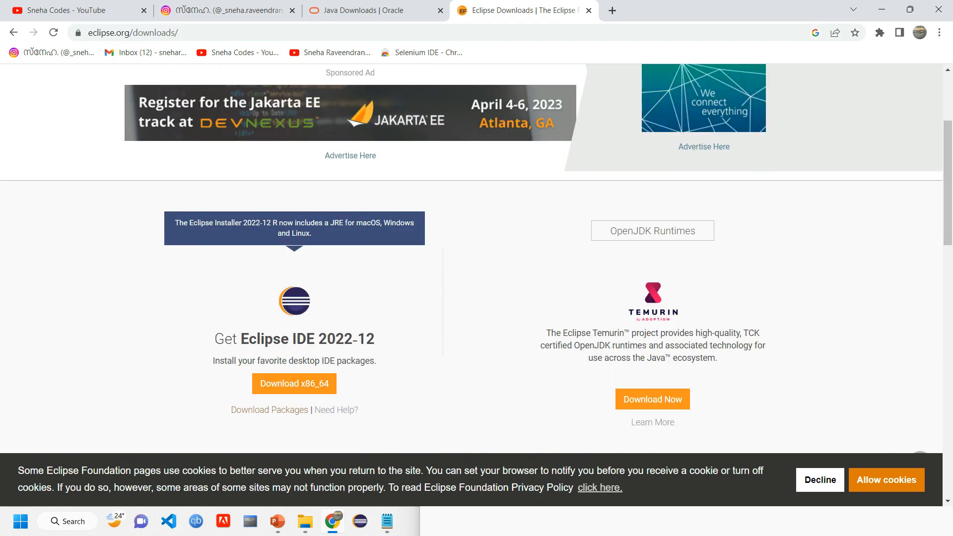
left_click_drag(376, 339, 214, 340)
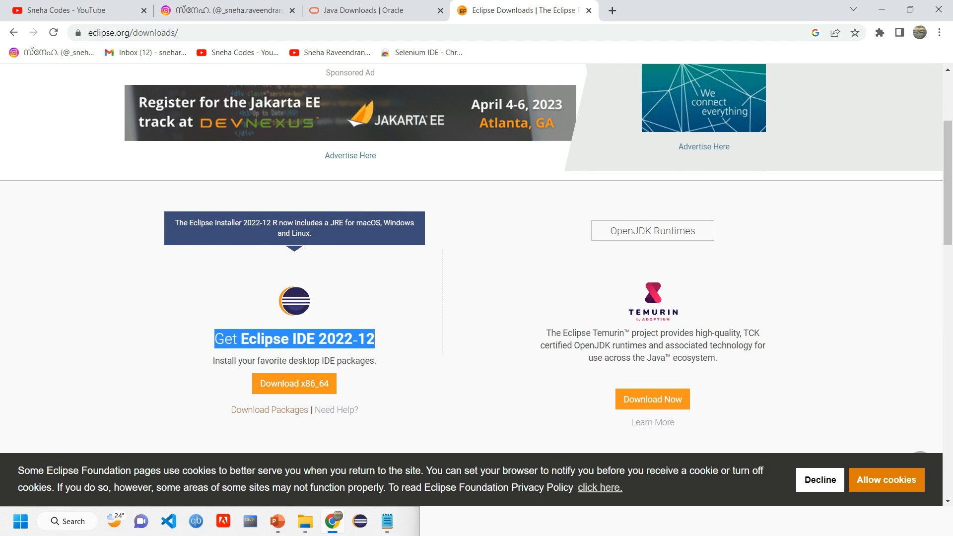
scroll(294, 243, "down", 3)
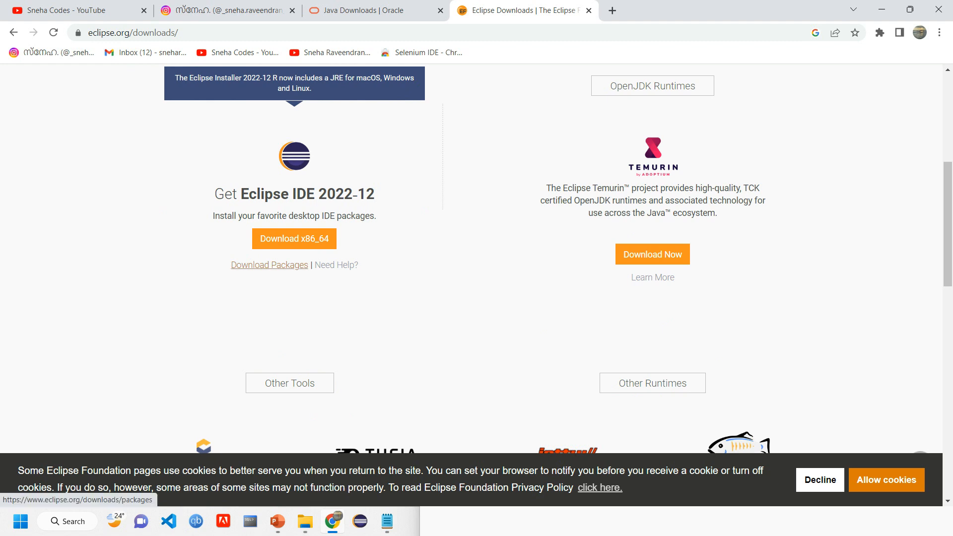
left_click(269, 265)
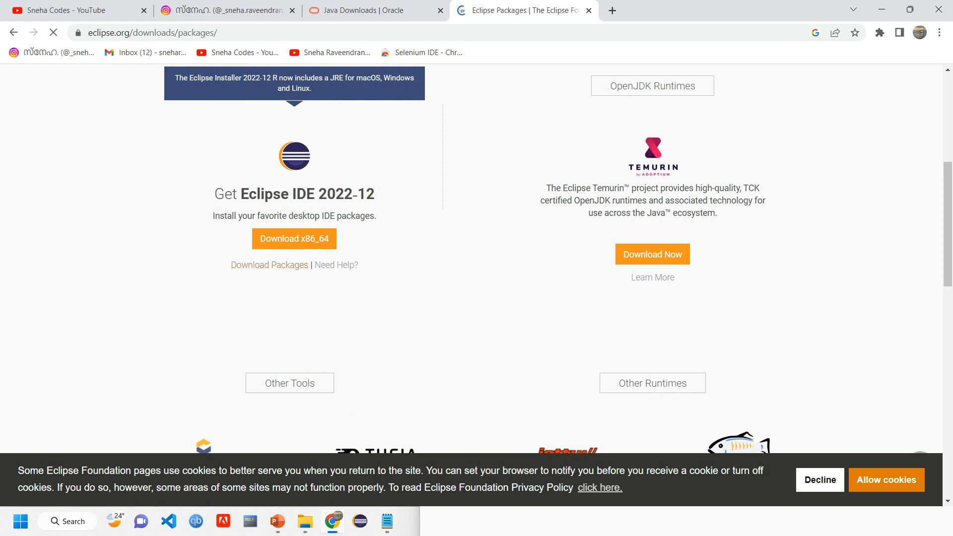
Look through the Eclipse IDE 2022-12 R Packages list, focusing on the Enterprise Java and Web Developers package.
scroll(477, 258, "down", 12)
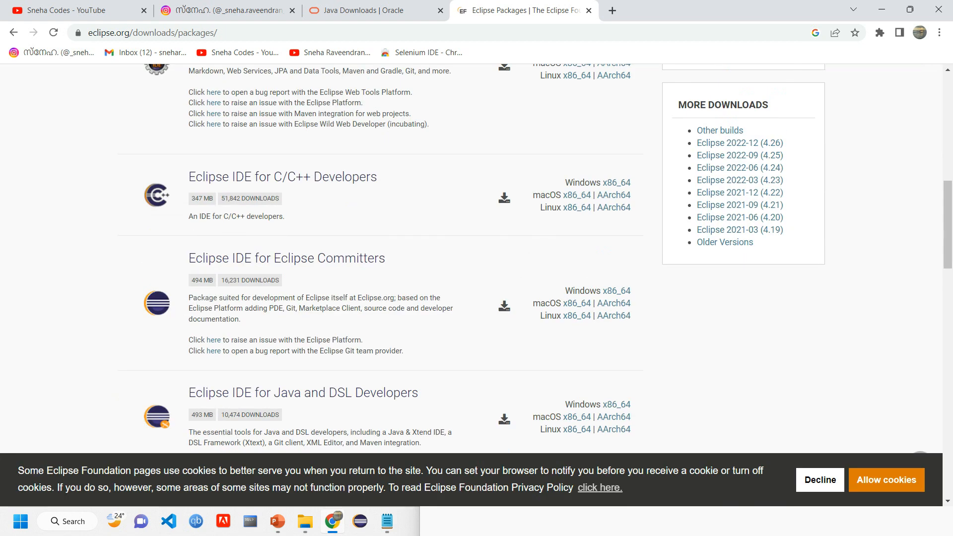
scroll(328, 301, "up", 4)
scroll(328, 300, "down", 2)
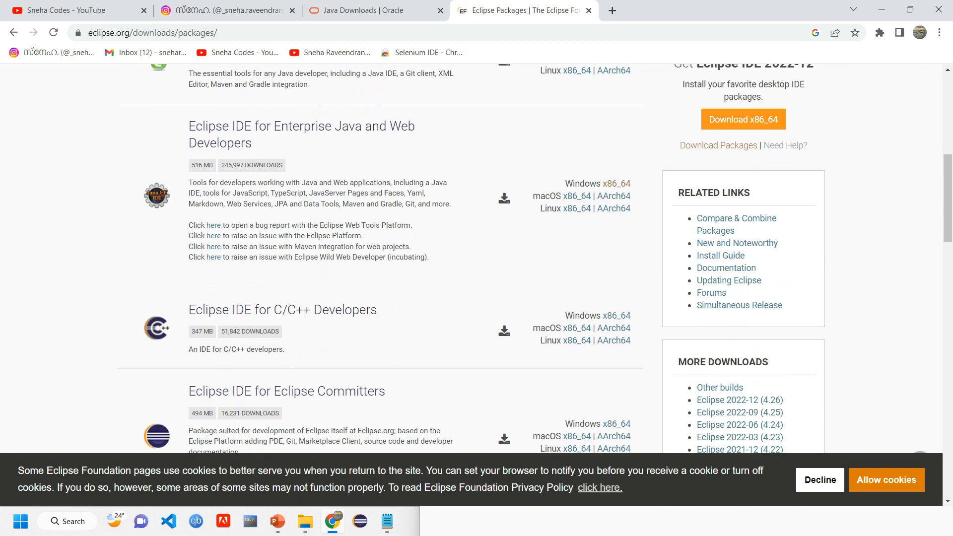
scroll(328, 301, "down", 5)
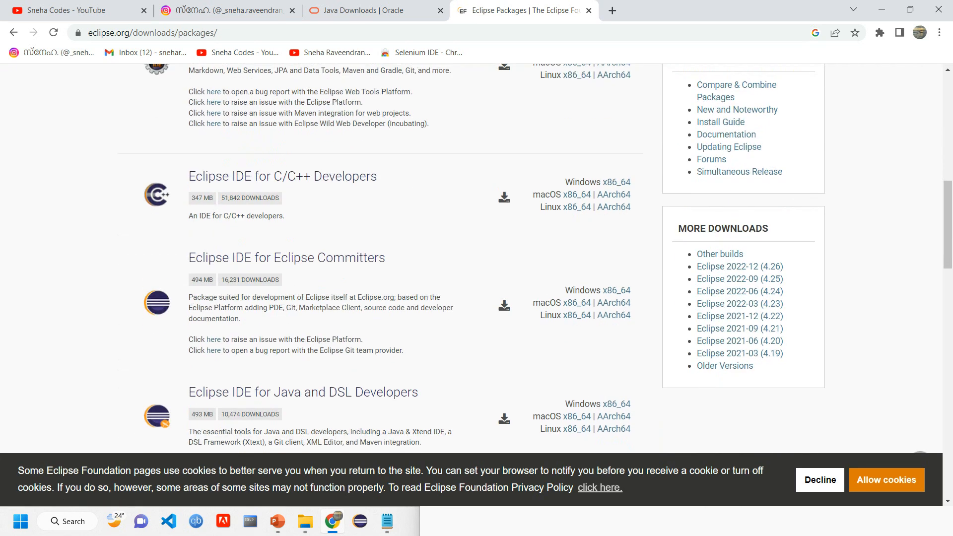
scroll(327, 301, "down", 2)
scroll(327, 301, "up", 10)
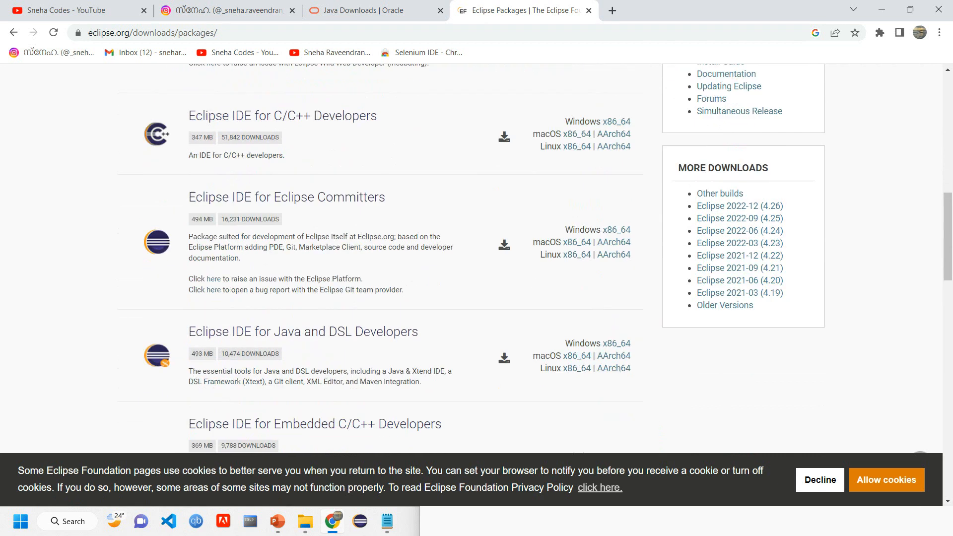
left_click_drag(189, 303, 251, 320)
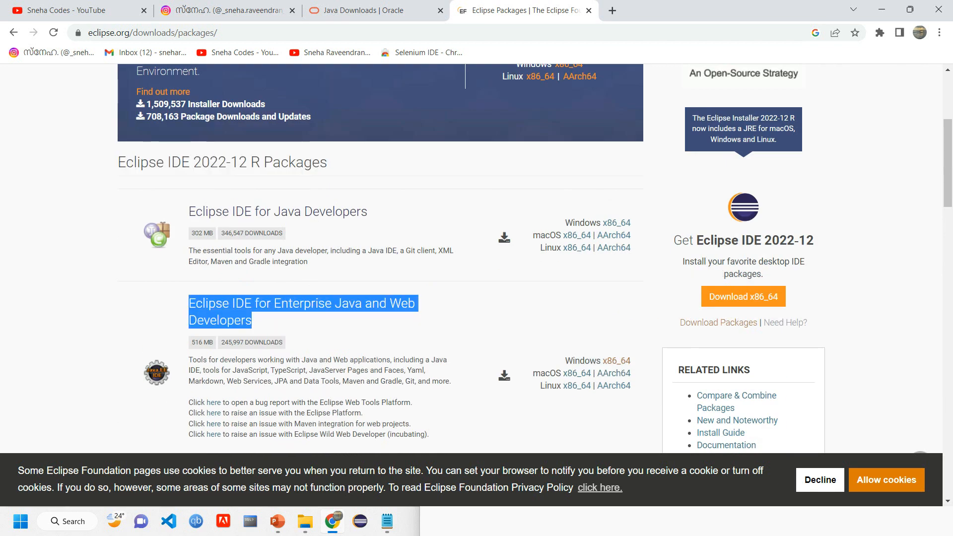
scroll(252, 321, "down", 2)
left_click(447, 218)
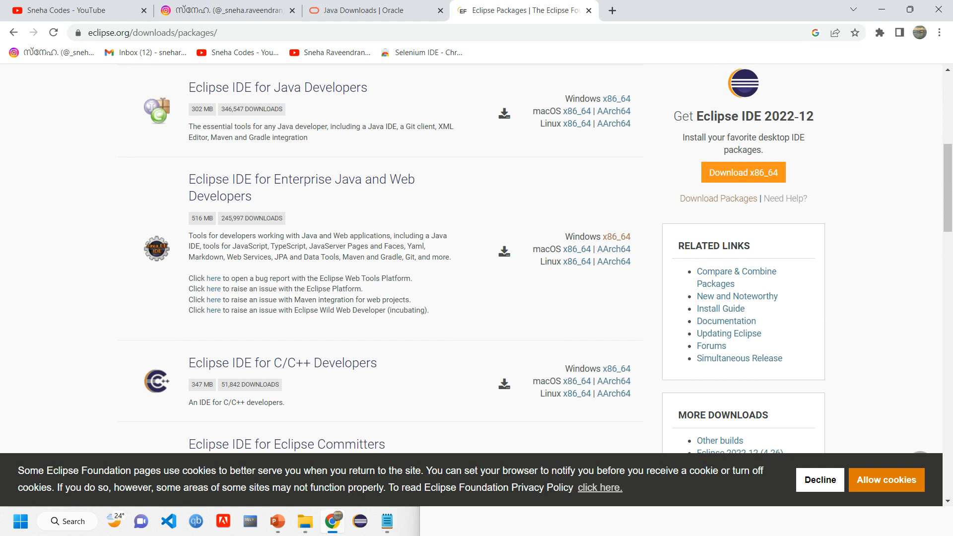
Download the Windows x86_64 build of Eclipse IDE for Enterprise Java and Web Developers, eclipse-jee-2022-12-R-win32-x86_64.zip.
left_click_drag(564, 237, 557, 262)
left_click(557, 280)
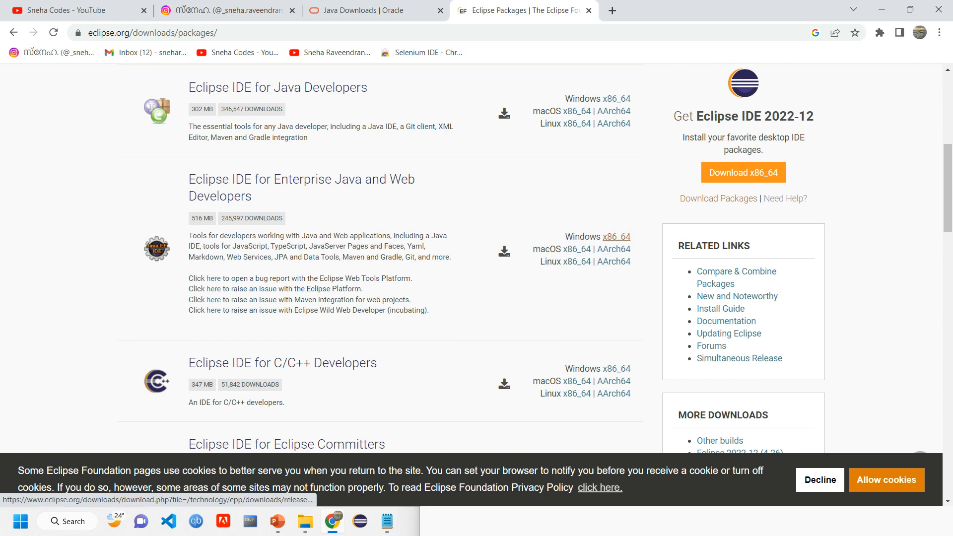
left_click(616, 236)
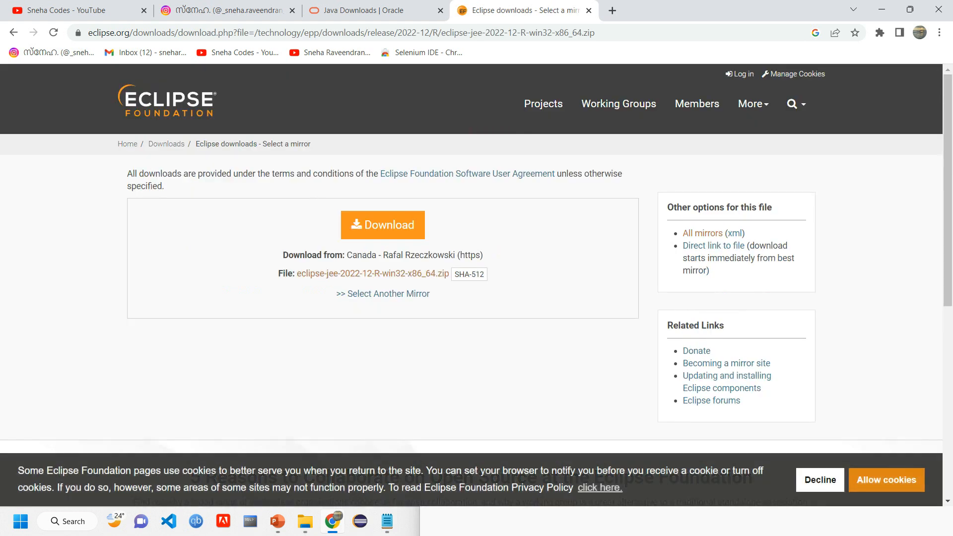
left_click_drag(283, 255, 430, 293)
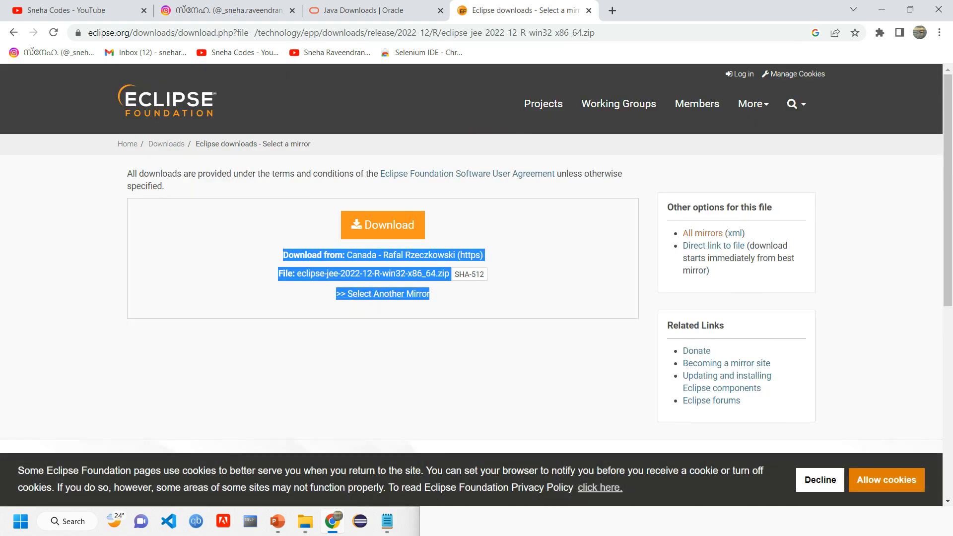
left_click(466, 300)
left_click(383, 225)
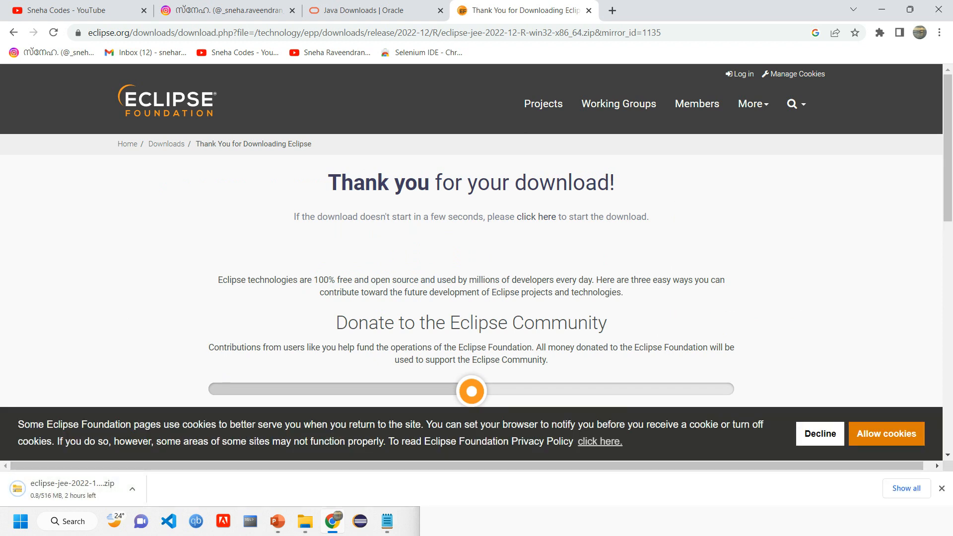
Review the JDK, Eclipse and environment variables items in the Notepad checklist, then return to Chrome.
left_click(387, 521)
left_click(478, 240)
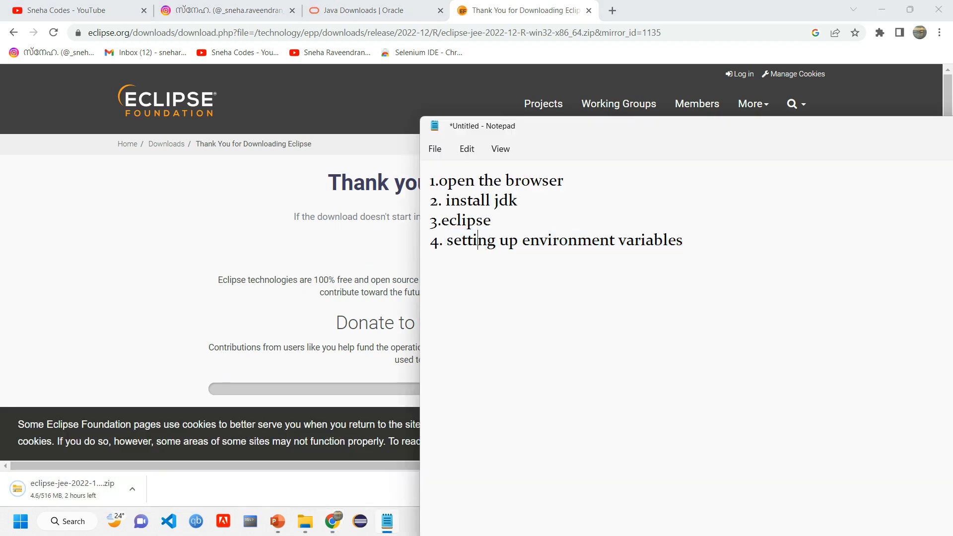
left_click_drag(447, 240, 683, 240)
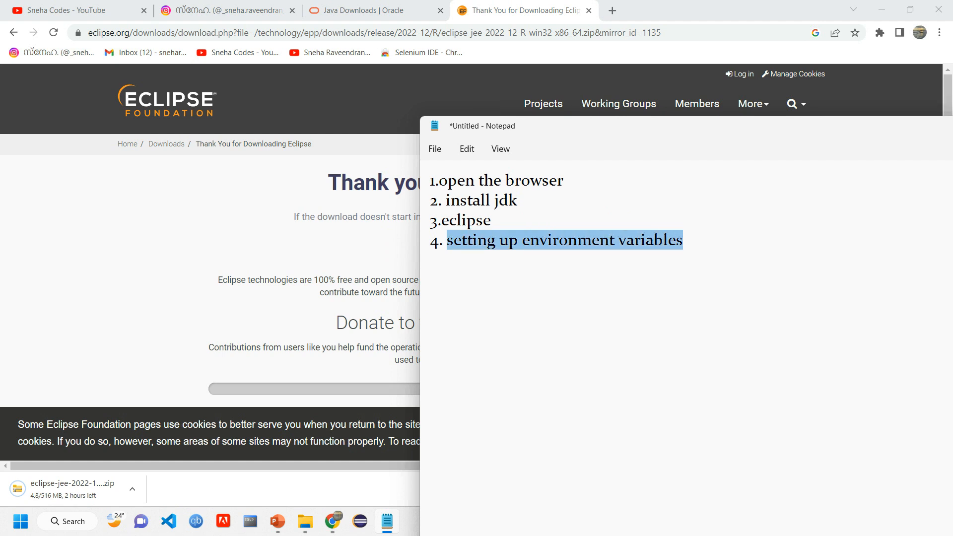
double_click(474, 240)
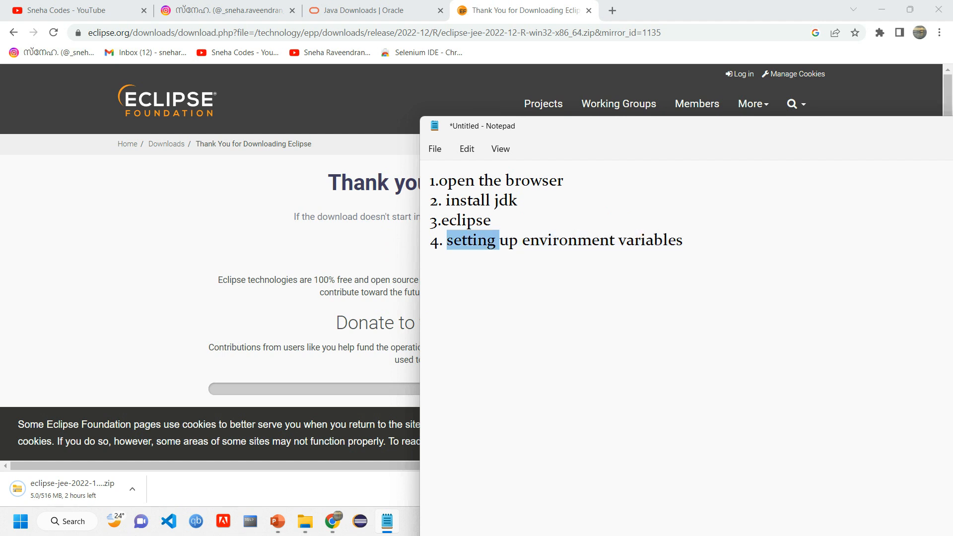
left_click(548, 240)
left_click_drag(467, 200, 517, 200)
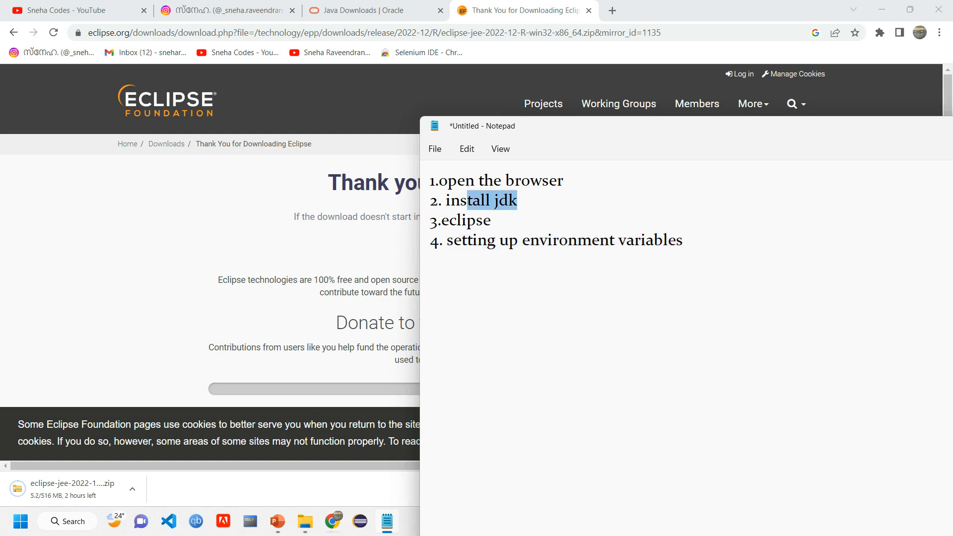
left_click_drag(443, 240, 684, 240)
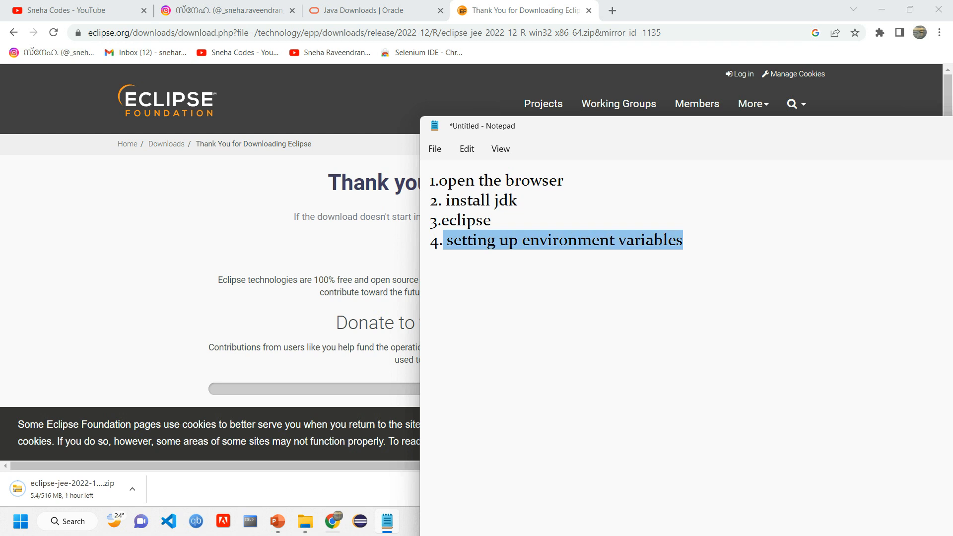
left_click(618, 240)
double_click(467, 220)
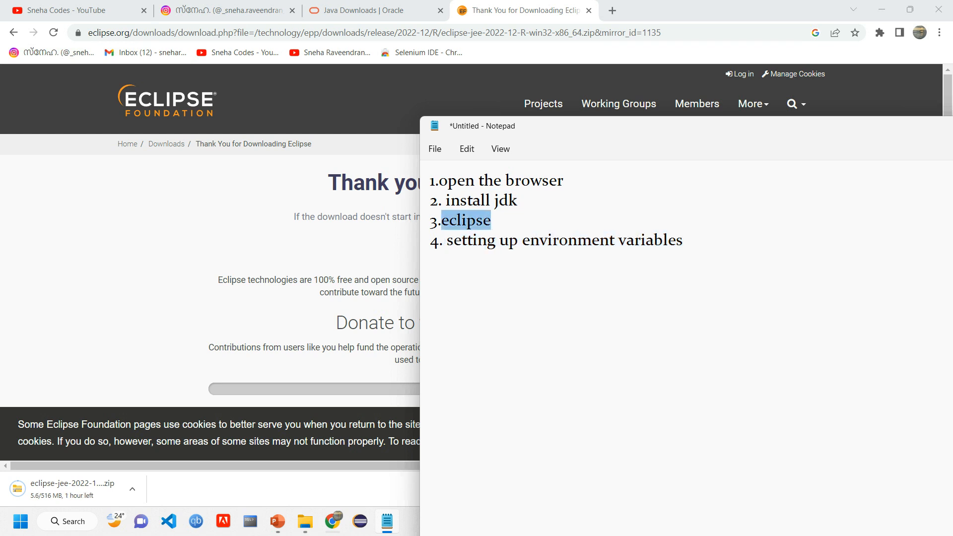
left_click(158, 317)
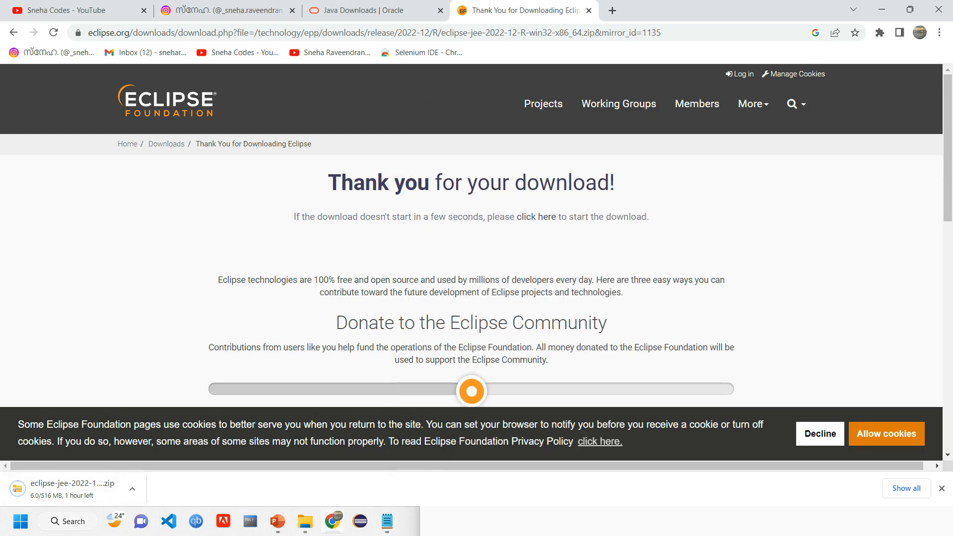
Search Windows for "enviro" and open Edit the system environment variables, moving the System Properties window clear for viewing.
left_click(67, 521)
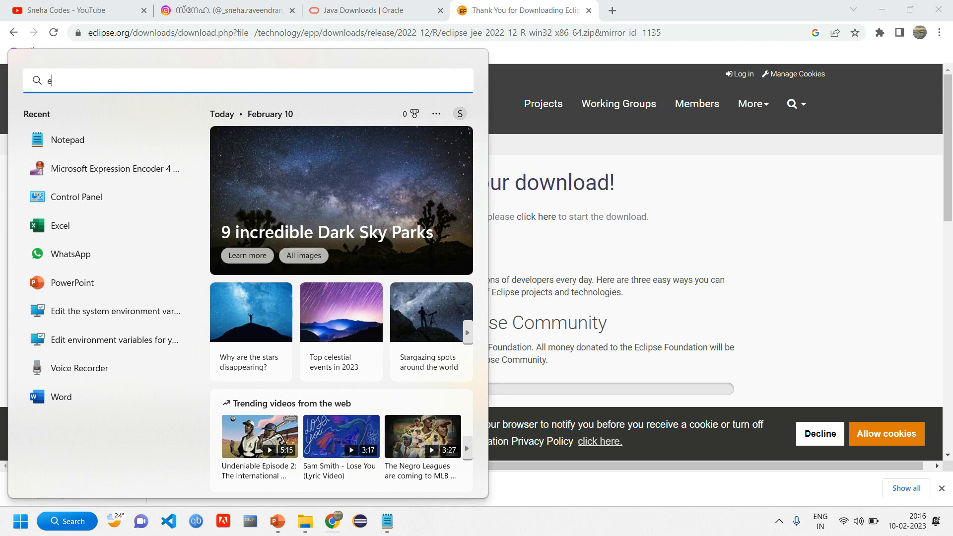
type("enviro")
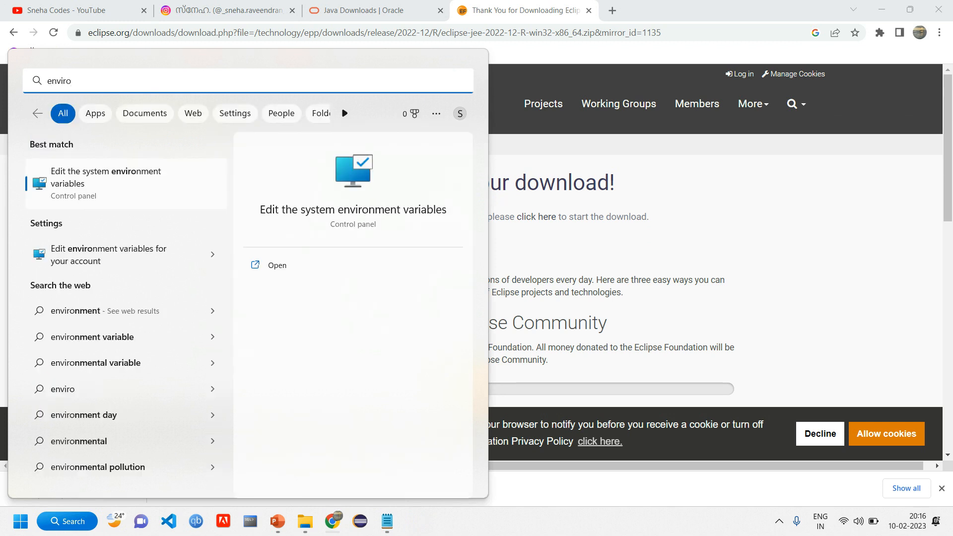
key("Return")
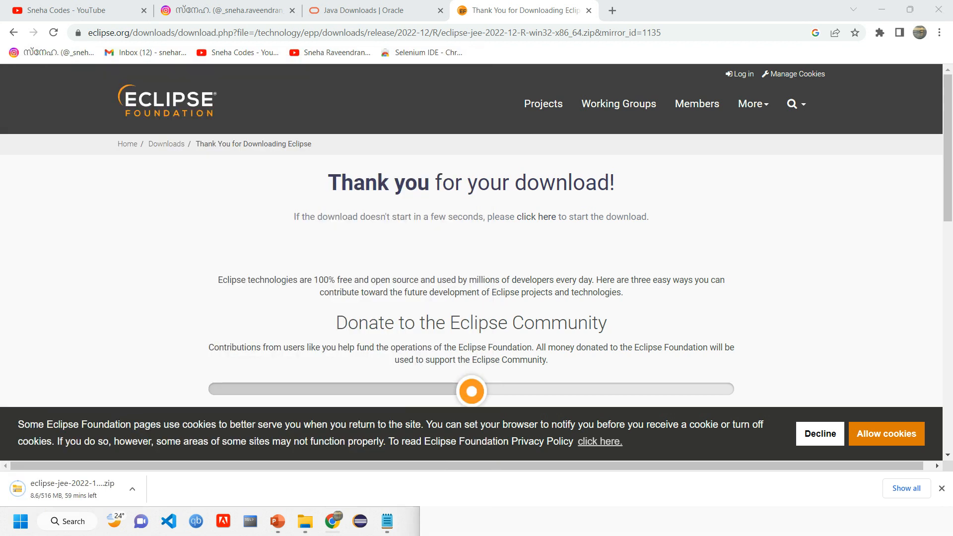
left_click_drag(184, 57, 407, 92)
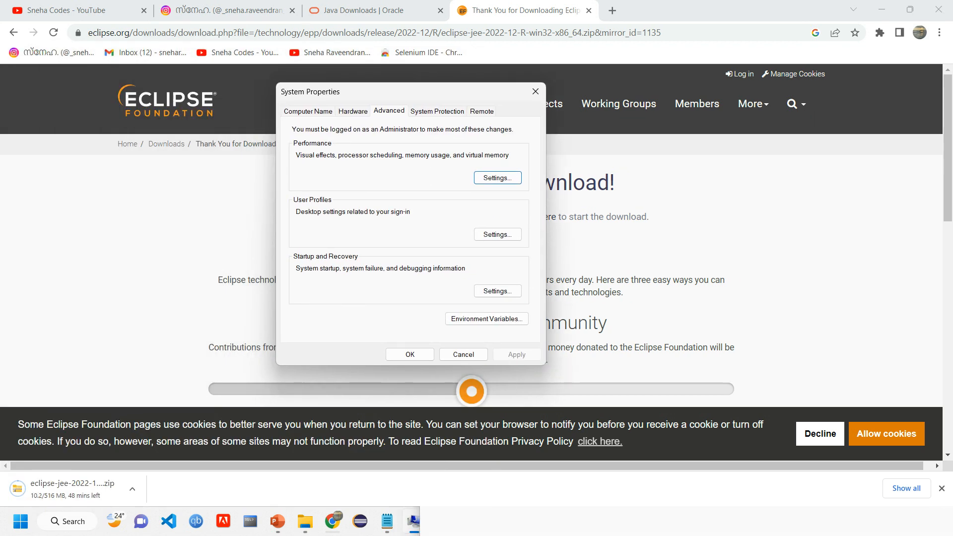
Show the Environment Variables dialog from System Properties and pick the PATH entry among the user variables.
left_click(486, 319)
left_click_drag(446, 68, 481, 88)
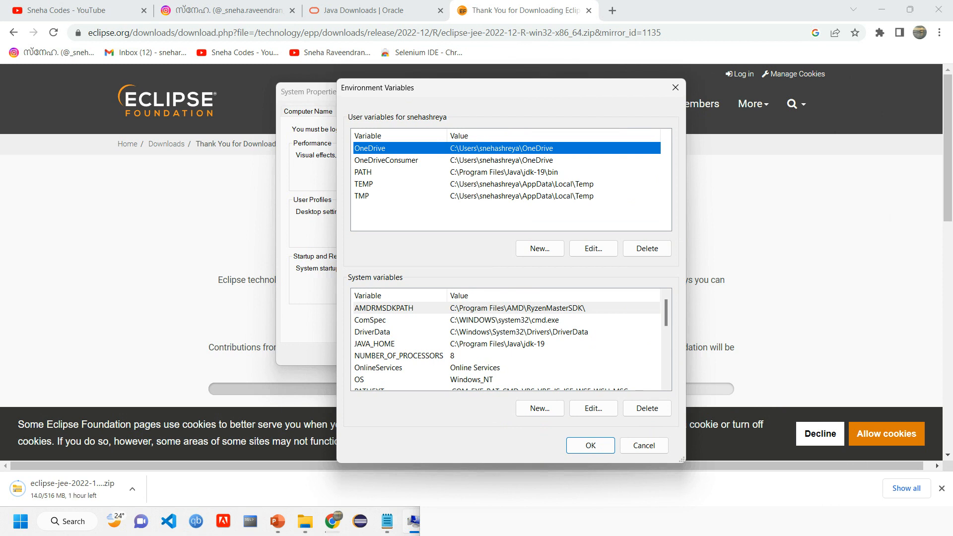
left_click_drag(486, 88, 532, 98)
double_click(408, 182)
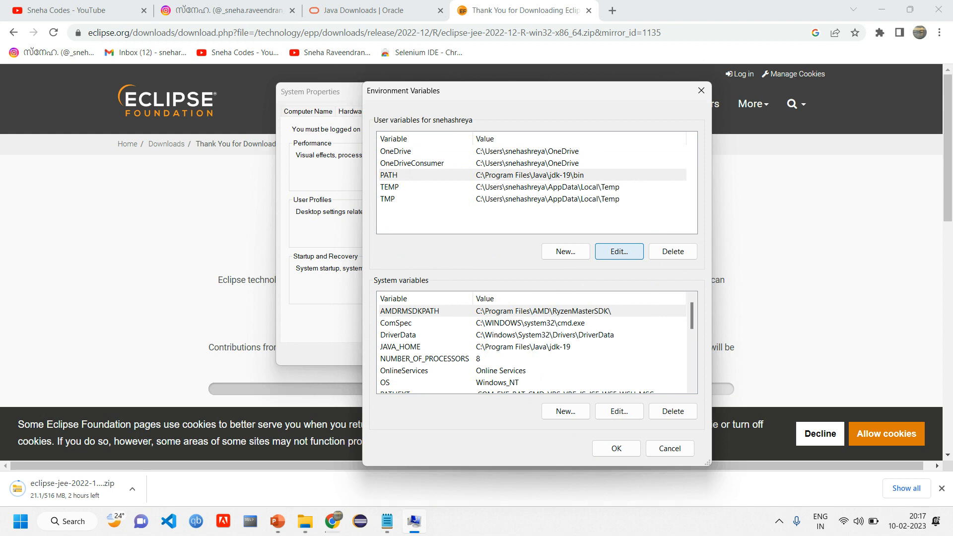
Switch to File Explorer and browse from Program Files to the Java\jdk-19\bin folder.
mouse_move(305, 521)
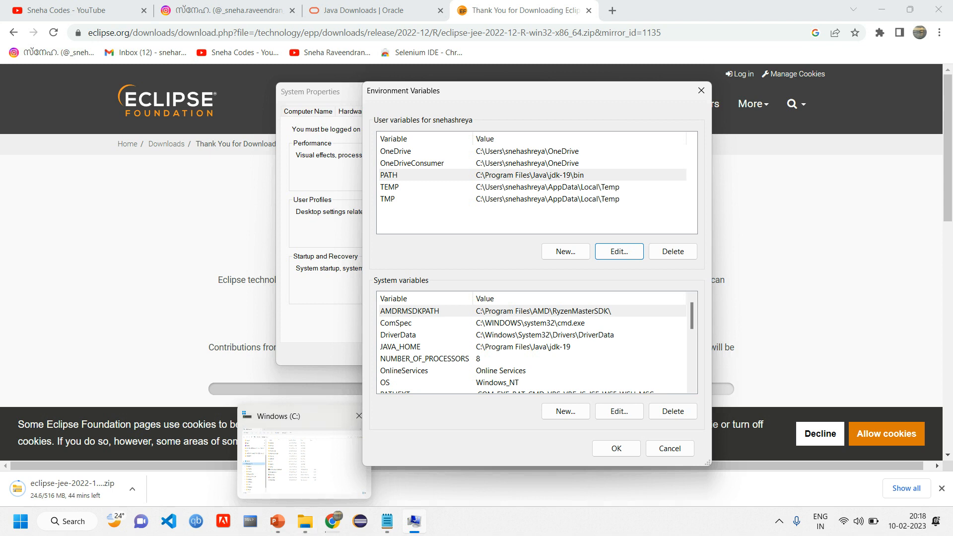
left_click(303, 461)
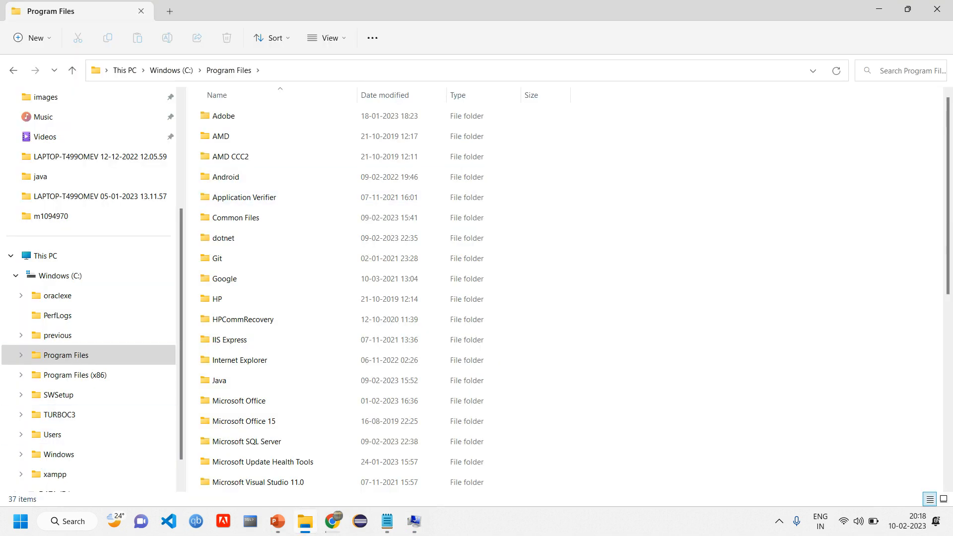
scroll(382, 299, "down", 2)
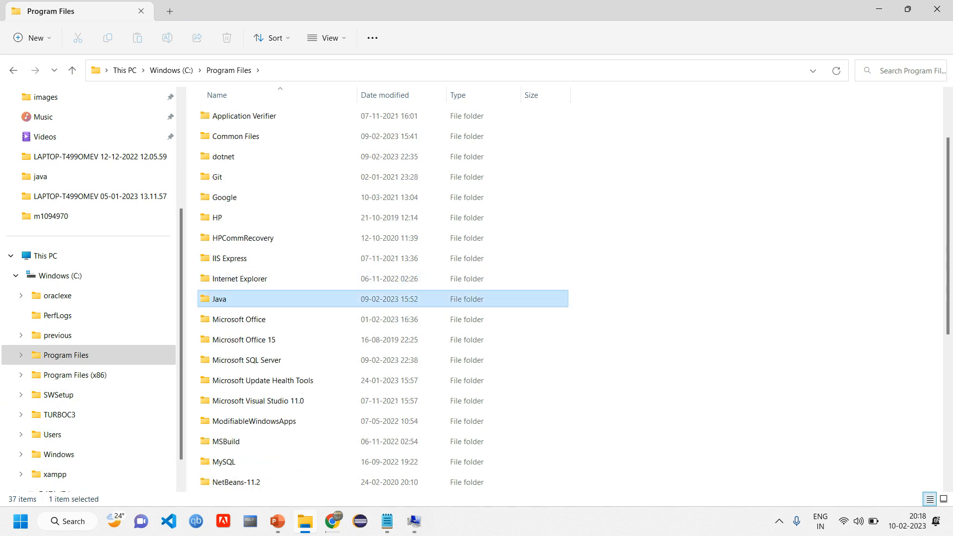
double_click(383, 299)
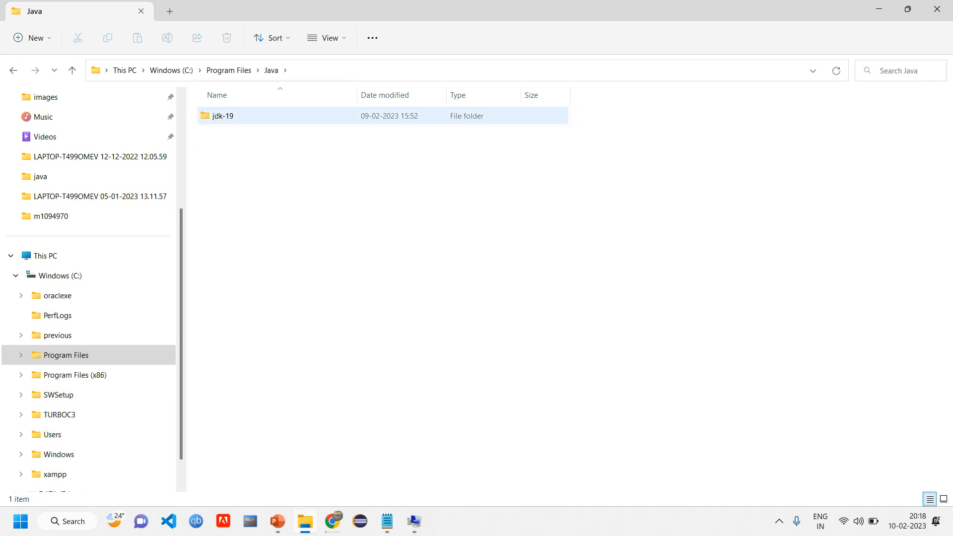
double_click(285, 116)
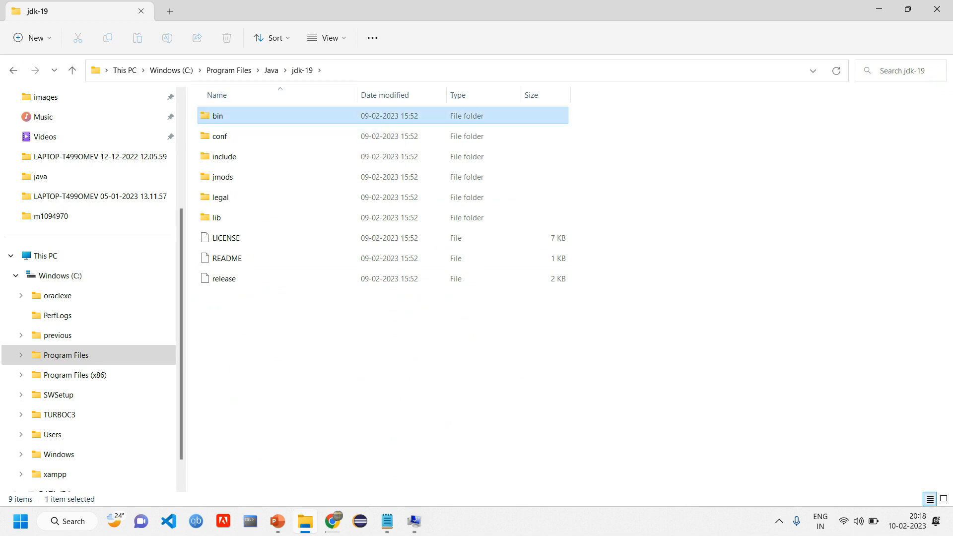
double_click(218, 115)
left_click(370, 71)
left_click(370, 71)
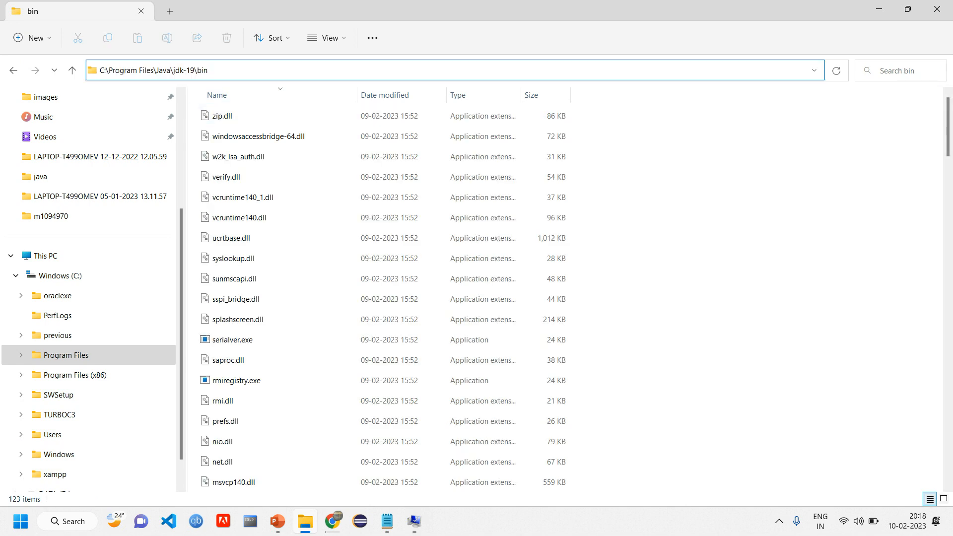
key("Escape")
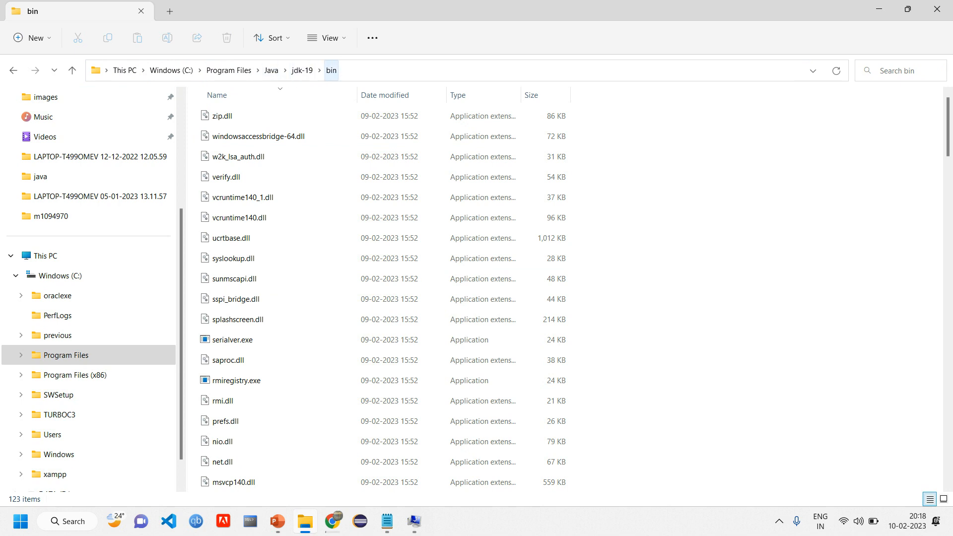
Copy the full folder path C:\Program Files\Java\jdk-19\bin.
left_click(379, 71)
left_click_drag(209, 71, 186, 70)
left_click(209, 71)
key("ctrl+a")
key("ctrl+c")
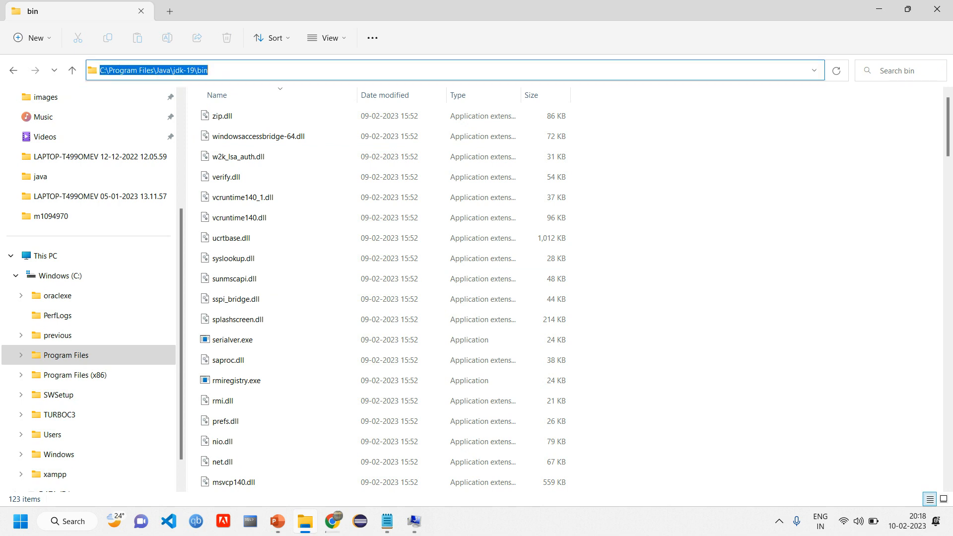
Return to Environment Variables and start a new user variable with the value C:\Program Files\Java\jdk-19\bin.
left_click(413, 521)
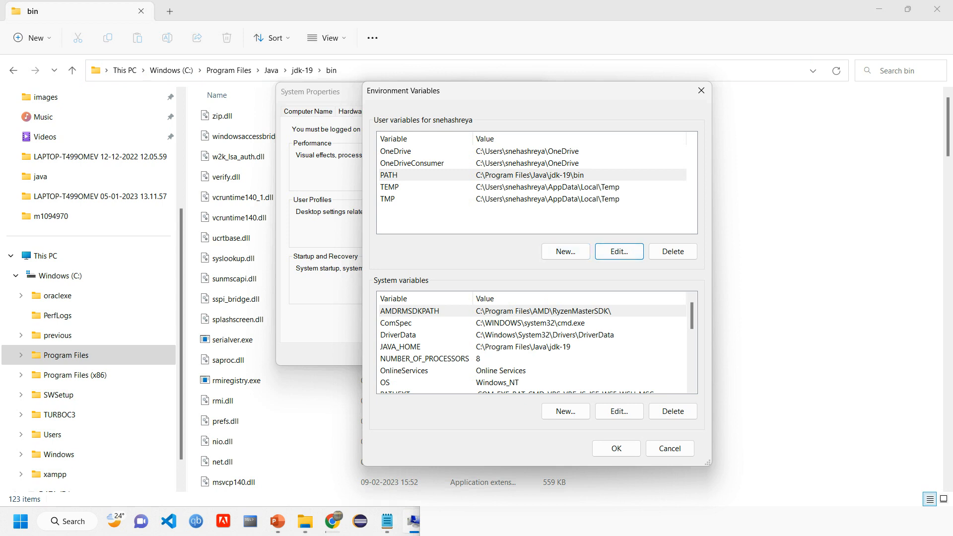
left_click(529, 176)
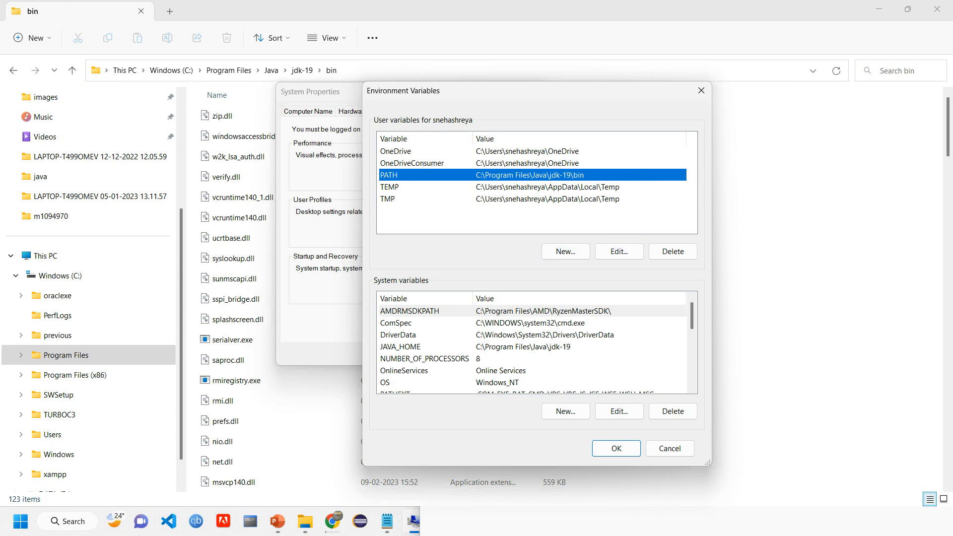
left_click(565, 251)
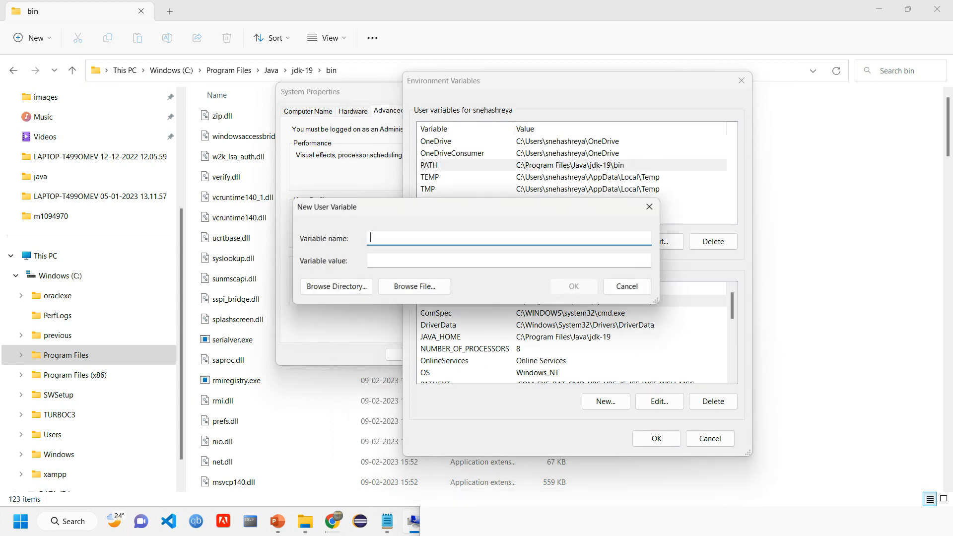
left_click_drag(477, 207, 585, 232)
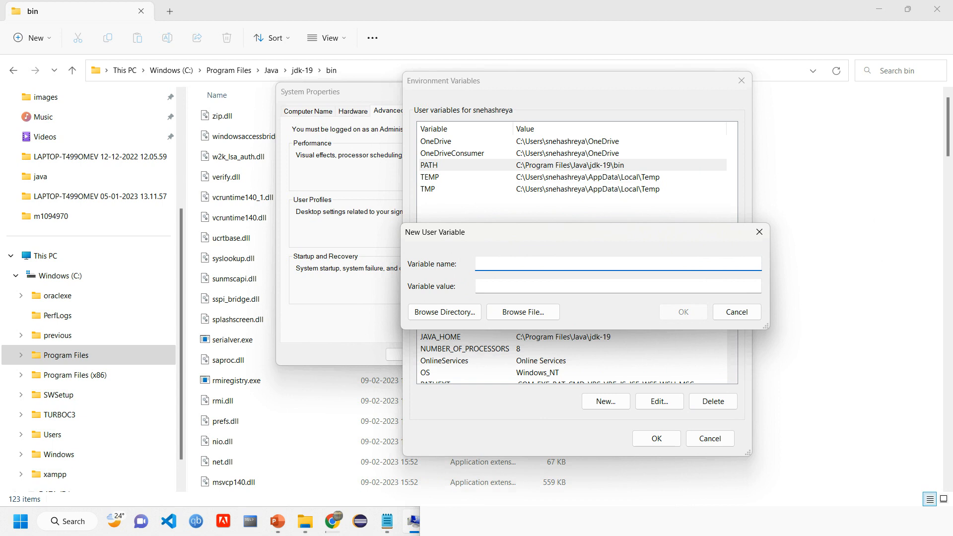
left_click(479, 286)
key("ctrl+v")
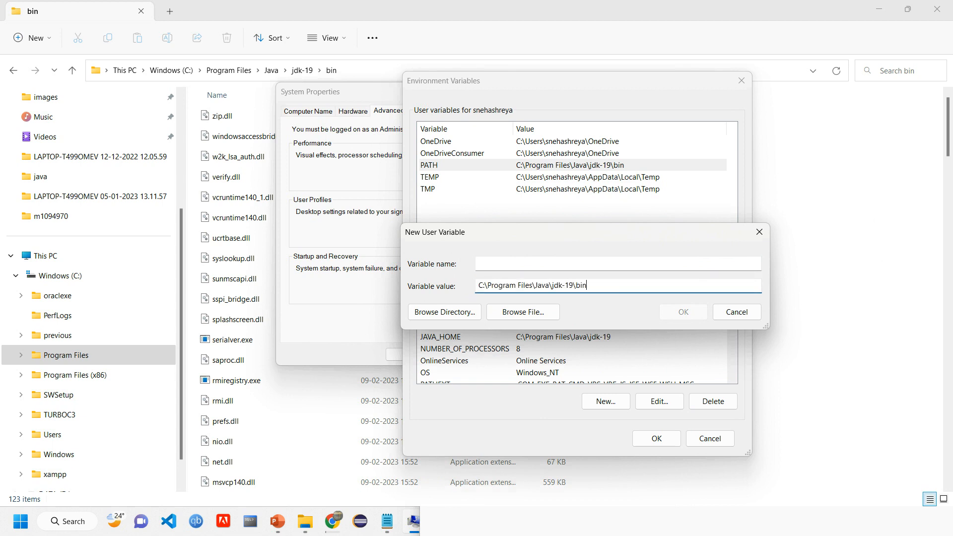
Name the new user variable PATH, review its value, and discard the entry.
left_click_drag(587, 285, 572, 285)
left_click(590, 286)
left_click_drag(571, 233, 616, 232)
left_click(586, 264)
type("PATH")
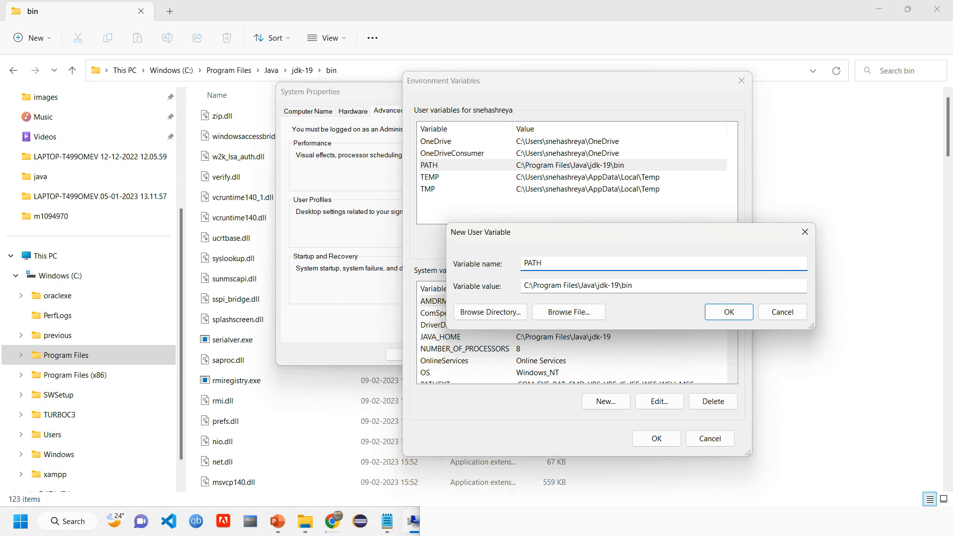
key("ctrl+a")
key("Tab")
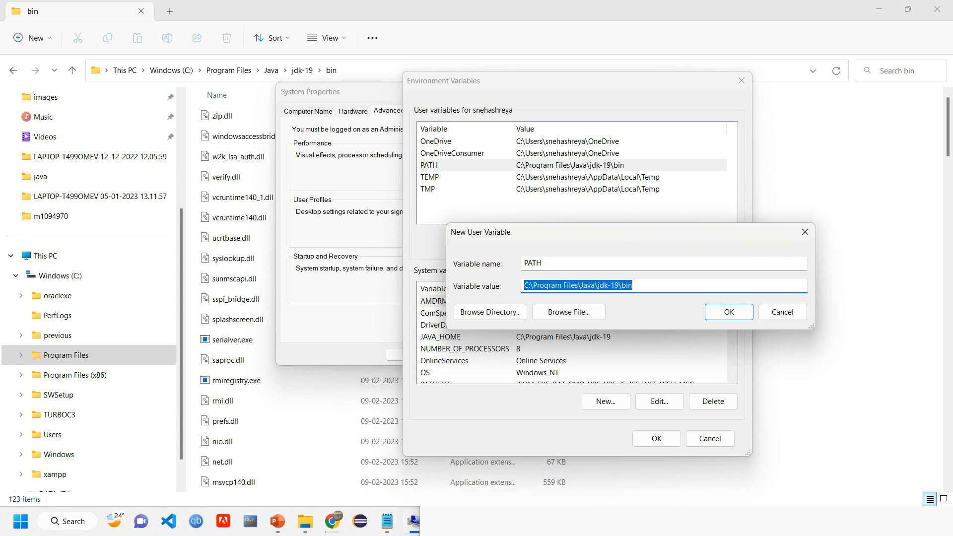
left_click(782, 312)
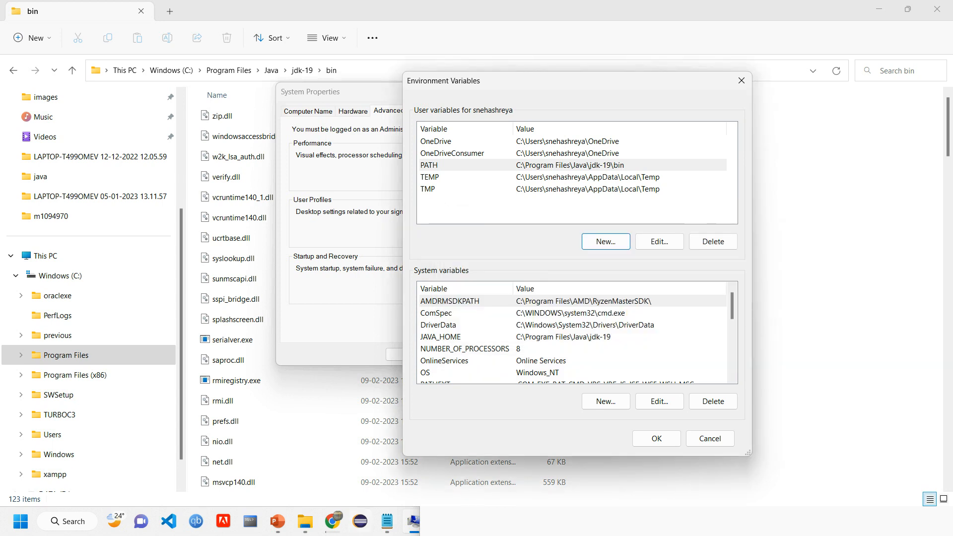
Go back to the jdk-19 folder in File Explorer and copy its full path, C:\Program Files\Java\jdk-19.
left_click(305, 522)
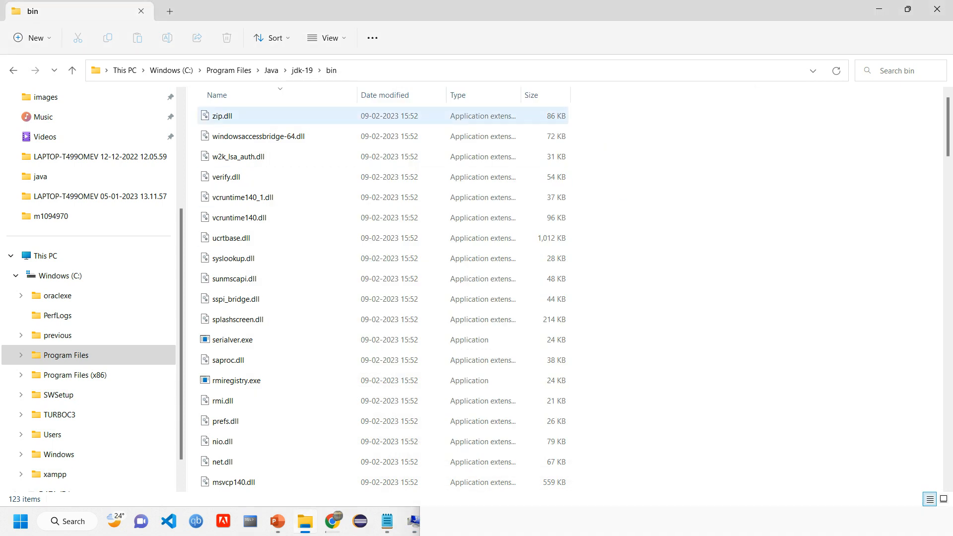
left_click(446, 71)
left_click(447, 71)
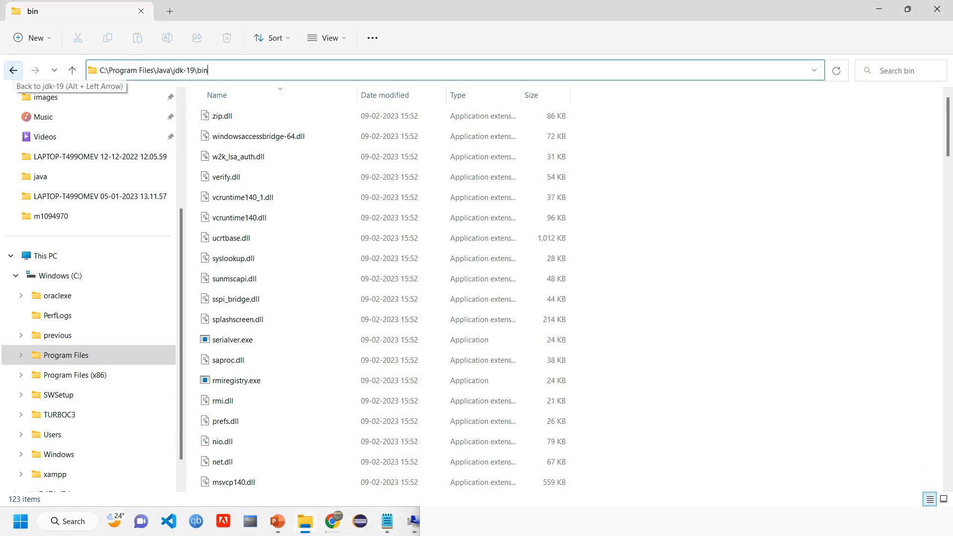
left_click(14, 70)
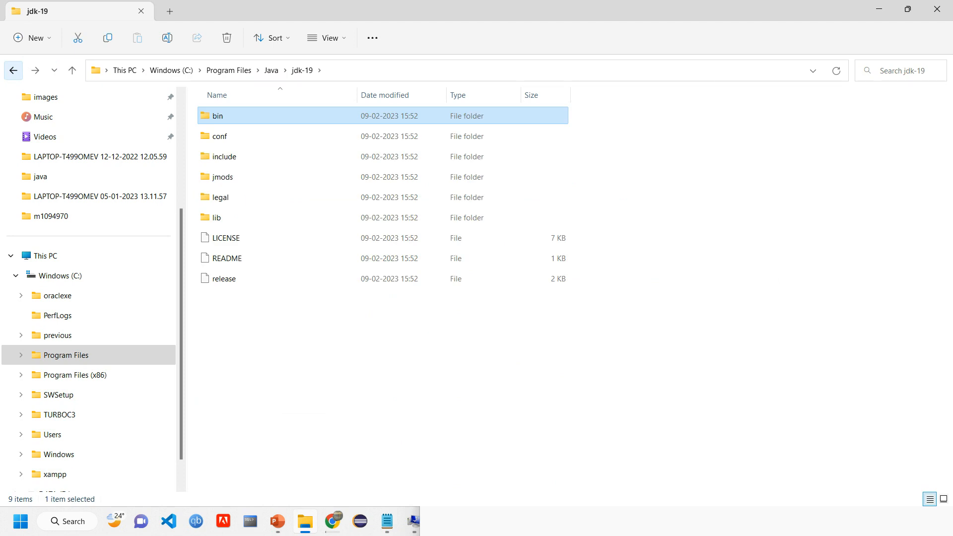
left_click(397, 71)
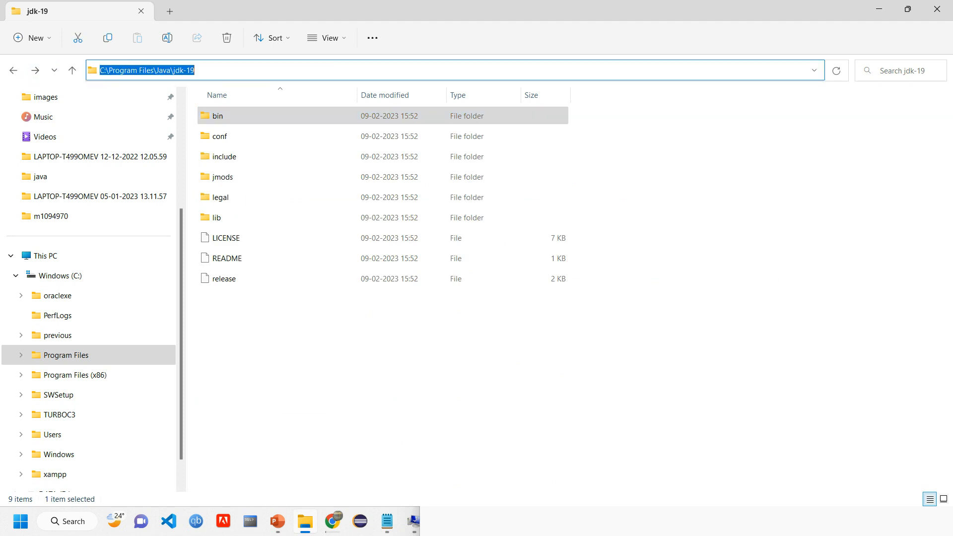
key("End")
key("ctrl+a")
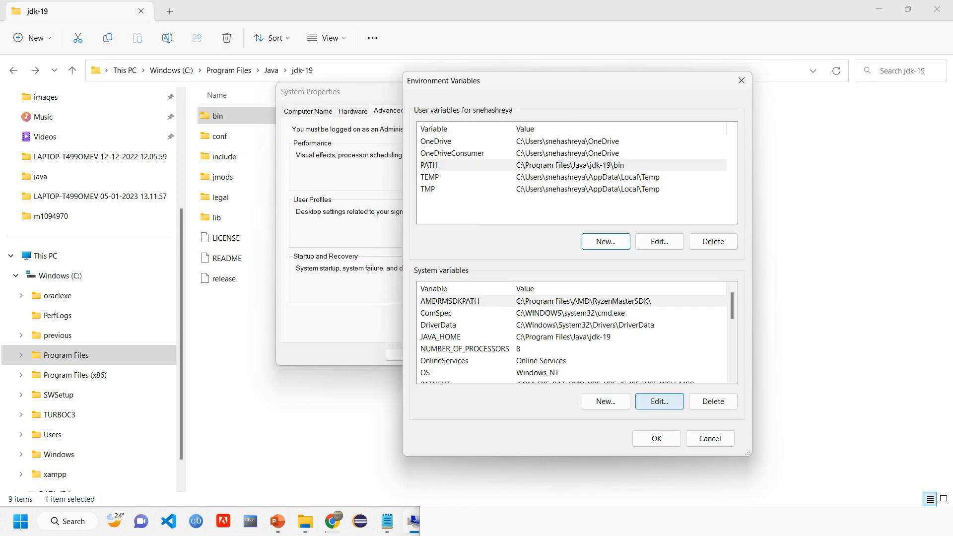
Fill in a new system variable named JAVA_HOME with the value C:\Program Files\Java\jdk-19.
left_click(605, 402)
left_click(412, 261)
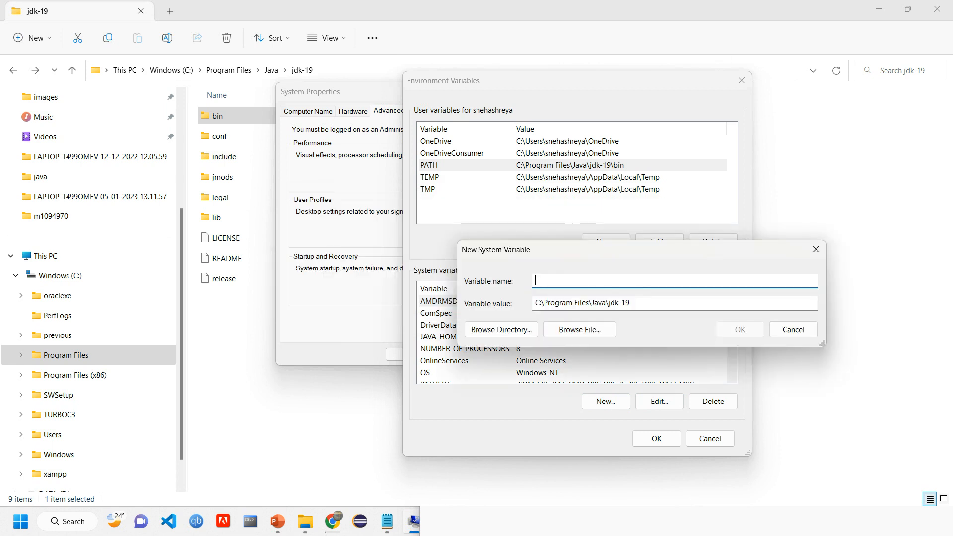
type("JAVA_")
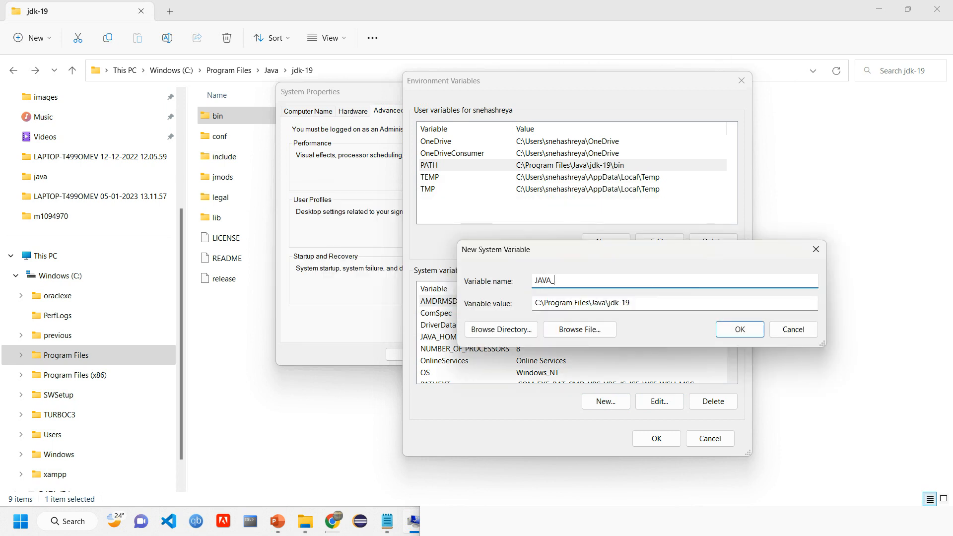
type("HOME")
left_click_drag(590, 392, 597, 386)
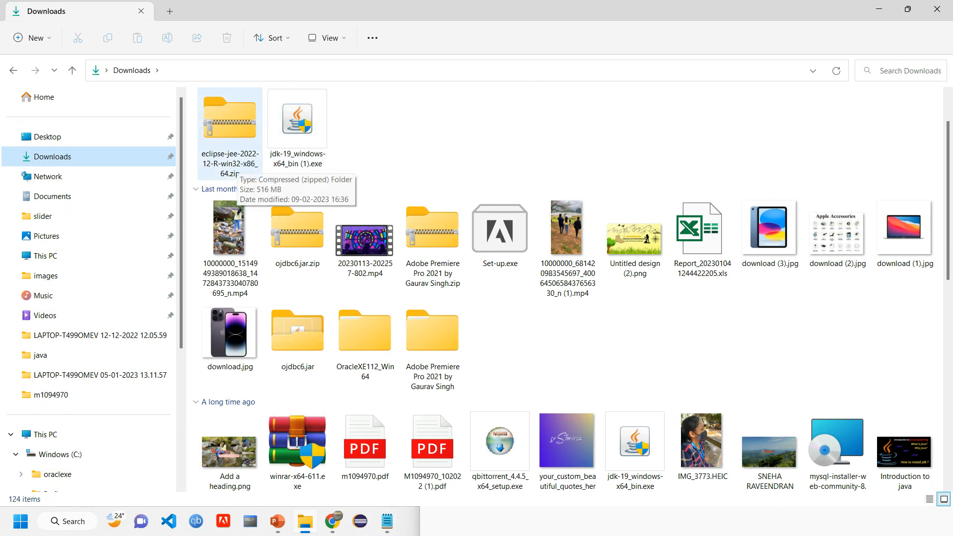
Extract eclipse-jee-2022-12-R-win32-x86_64.zip from Downloads into the suggested destination folder.
left_click(237, 163)
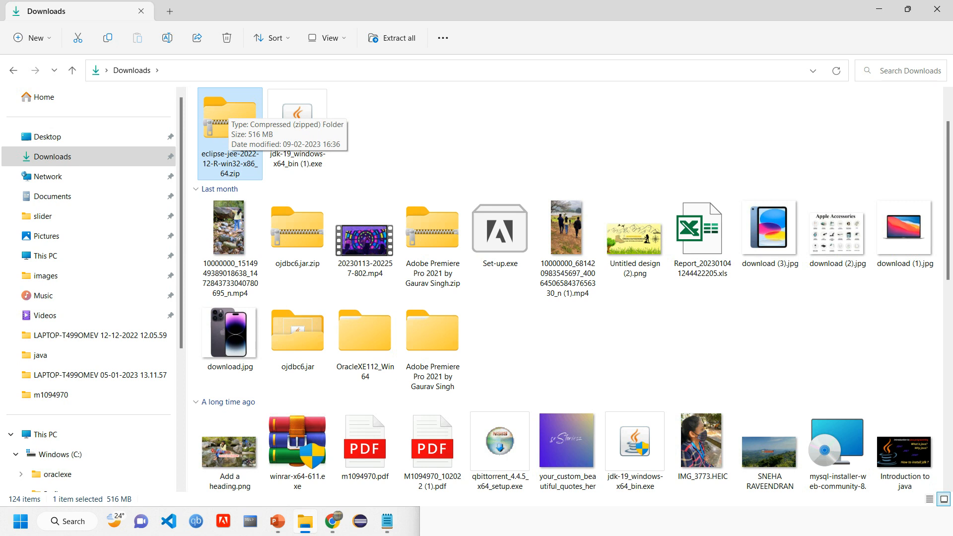
right_click(231, 113)
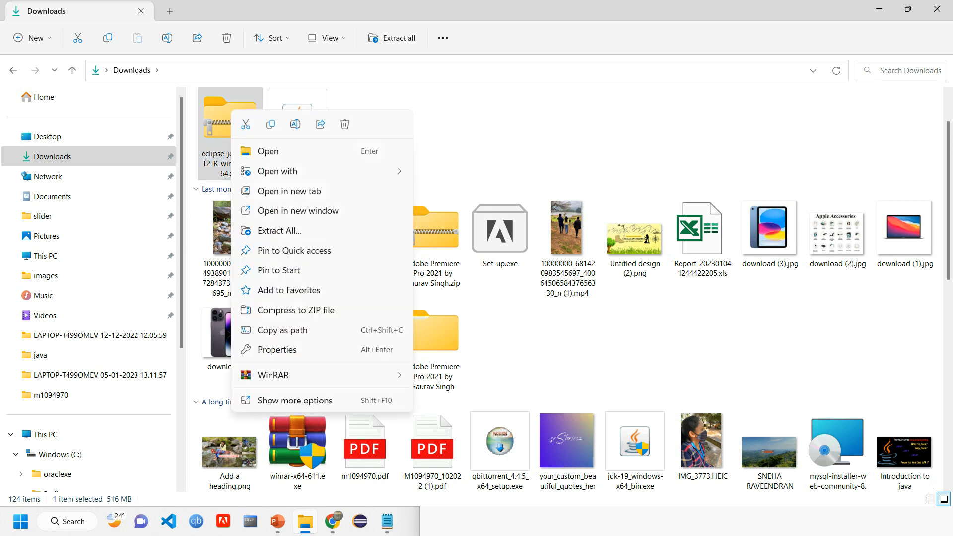
left_click(440, 141)
left_click(231, 130)
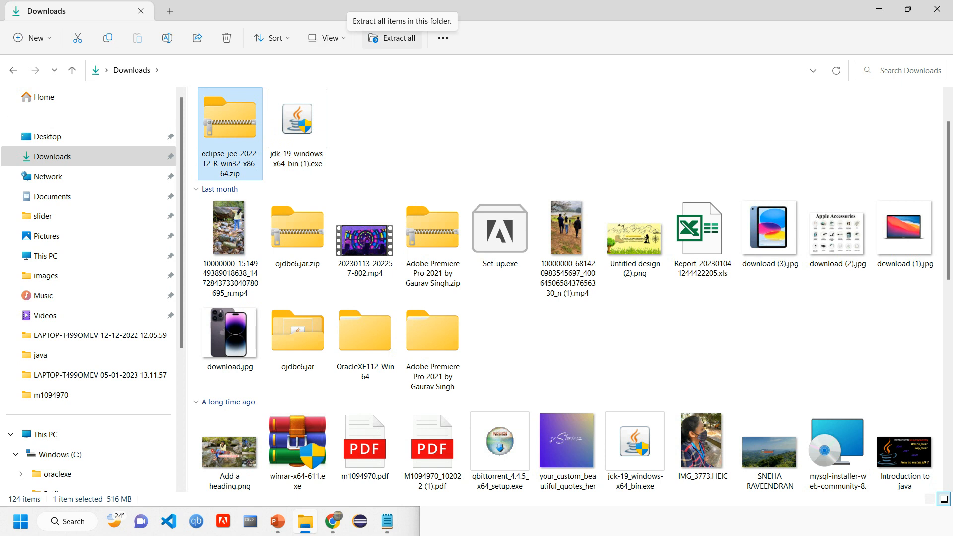
left_click(410, 126)
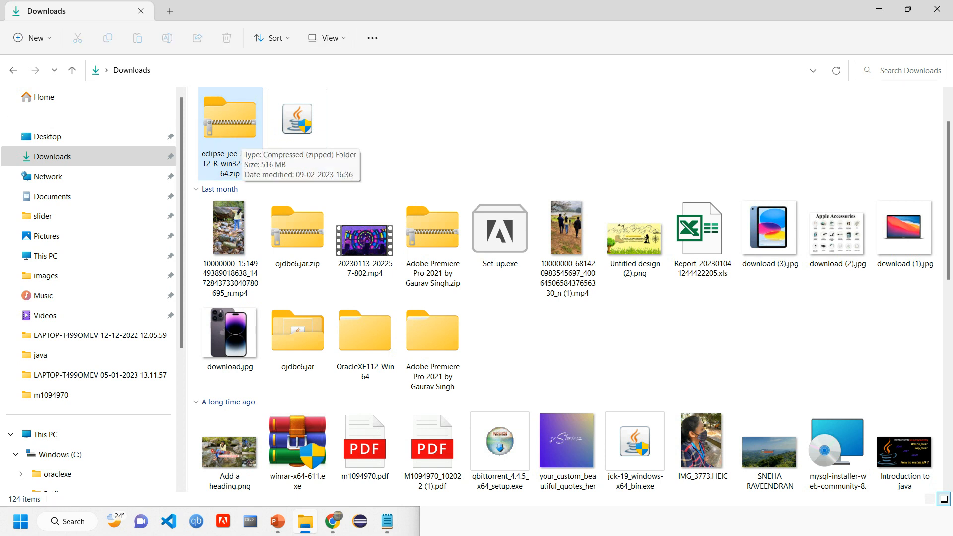
right_click(230, 125)
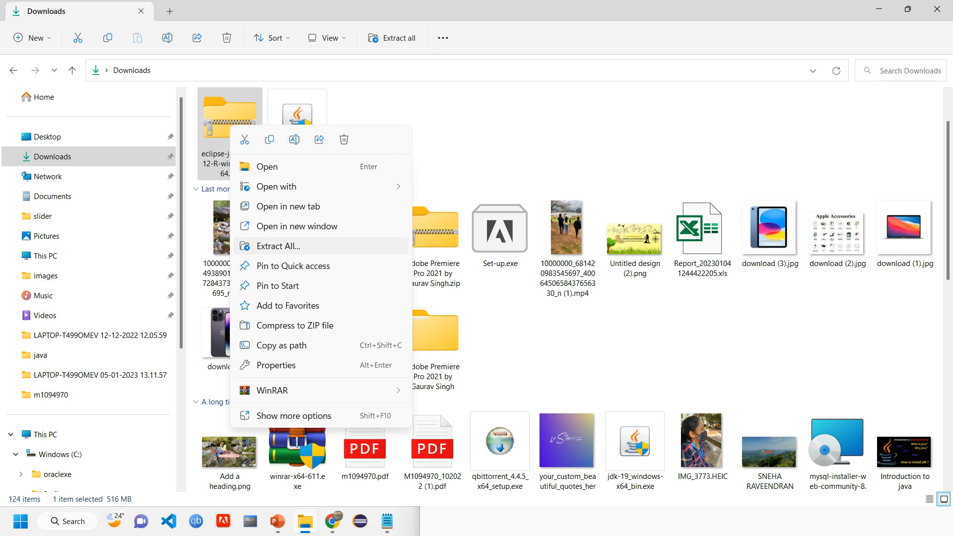
left_click(278, 246)
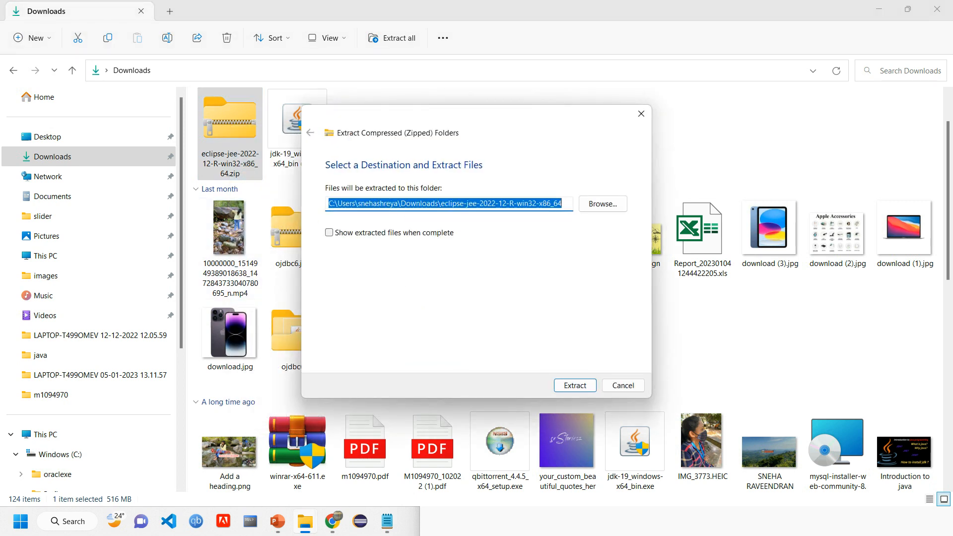
left_click(575, 386)
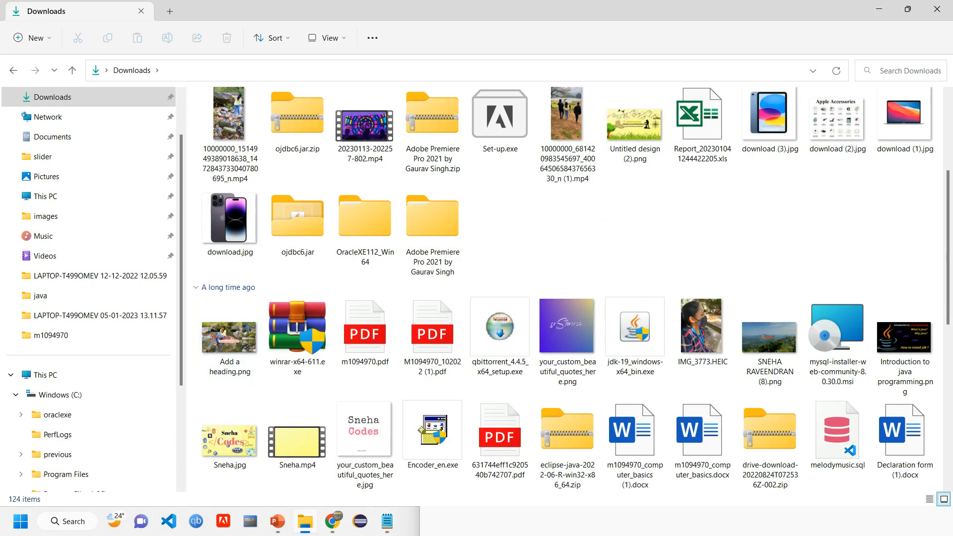
Browse to the DATA (D:) drive and open the eclipse folder.
scroll(89, 394, "down", 5)
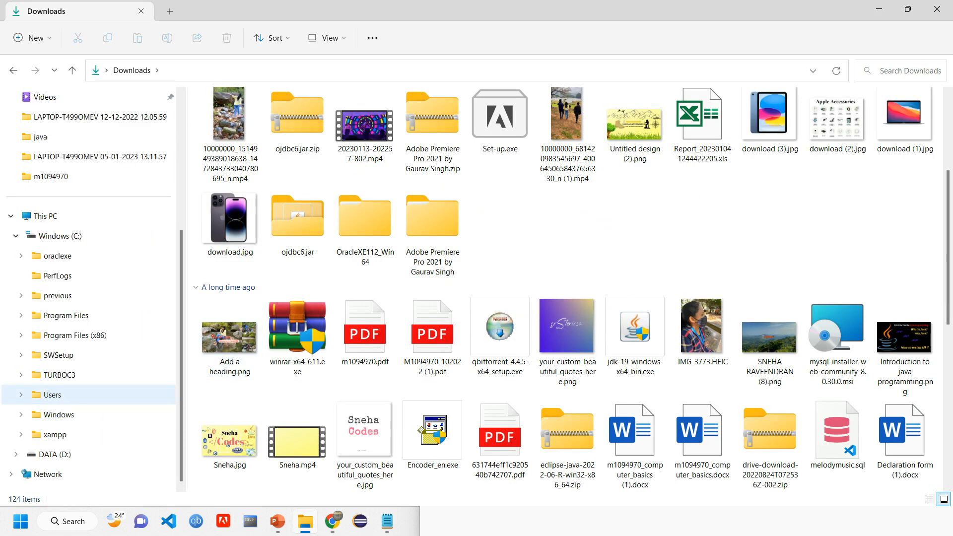
left_click(54, 455)
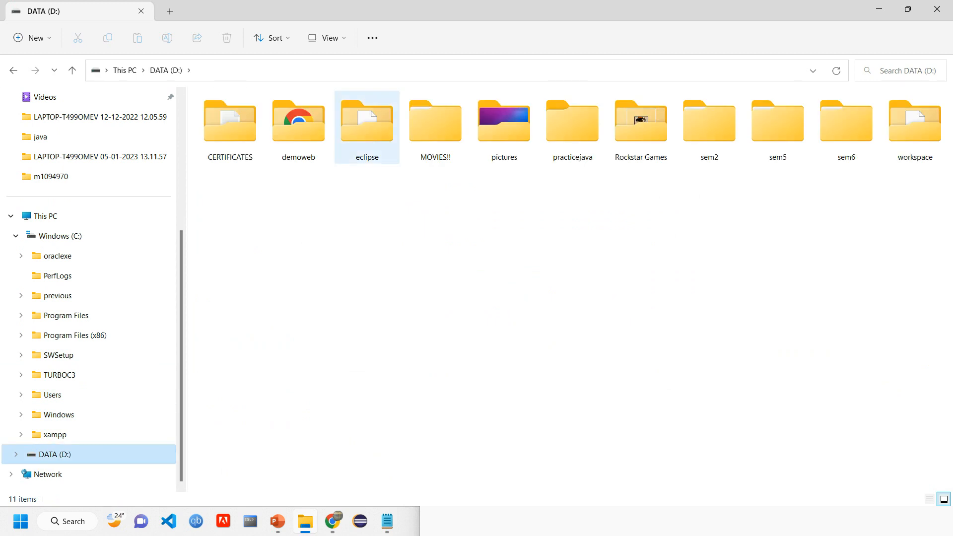
scroll(16, 375, "up", 3)
left_click(16, 375)
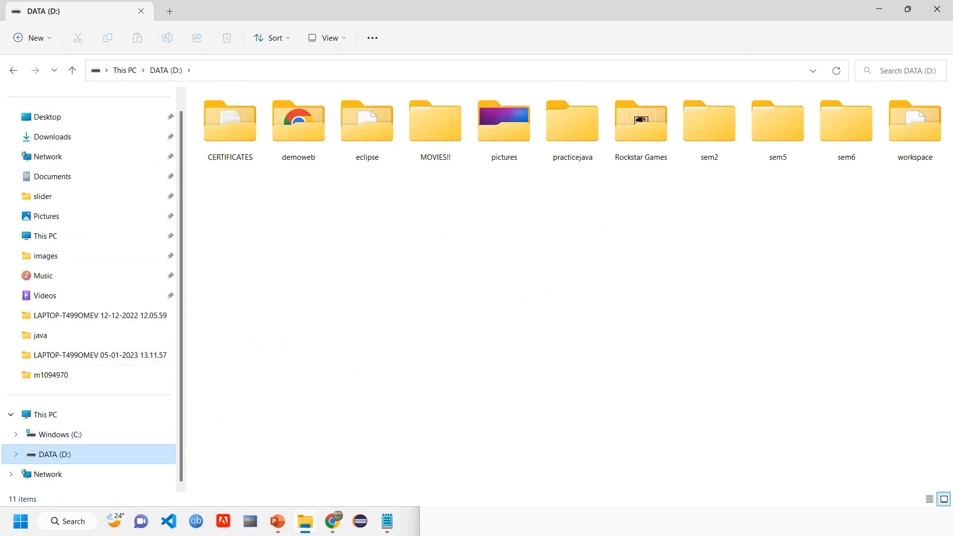
right_click(366, 131)
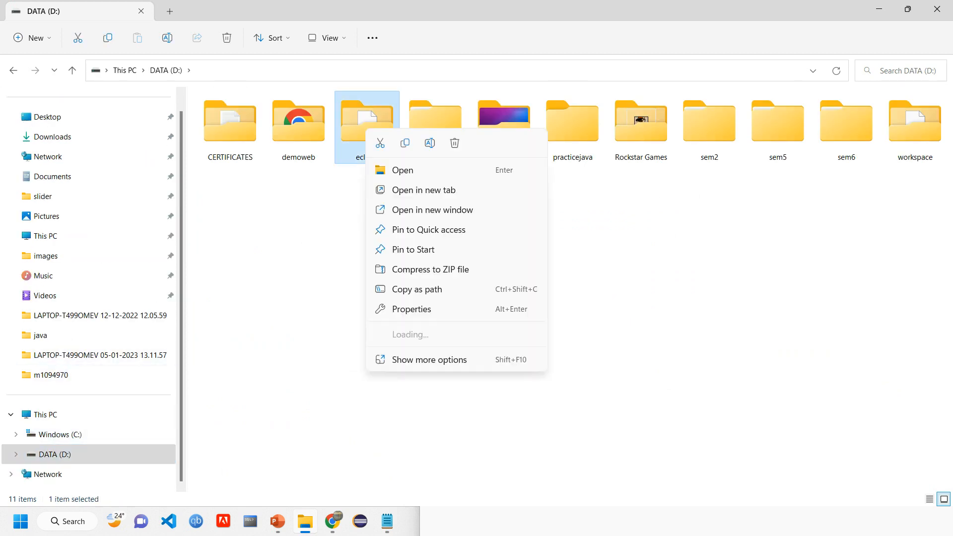
left_click(317, 238)
double_click(367, 124)
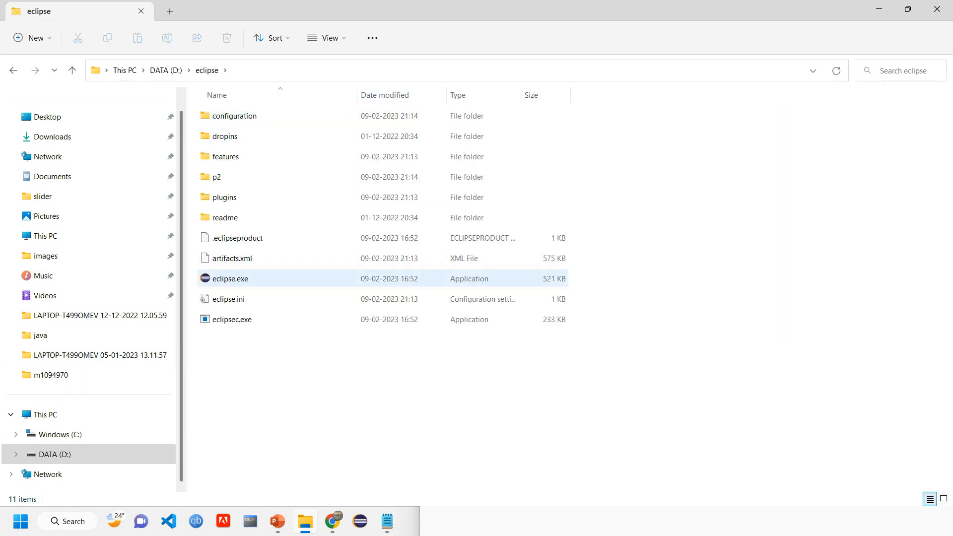
Start eclipse.exe and launch Eclipse with D:\workspace as the workspace.
left_click(228, 278)
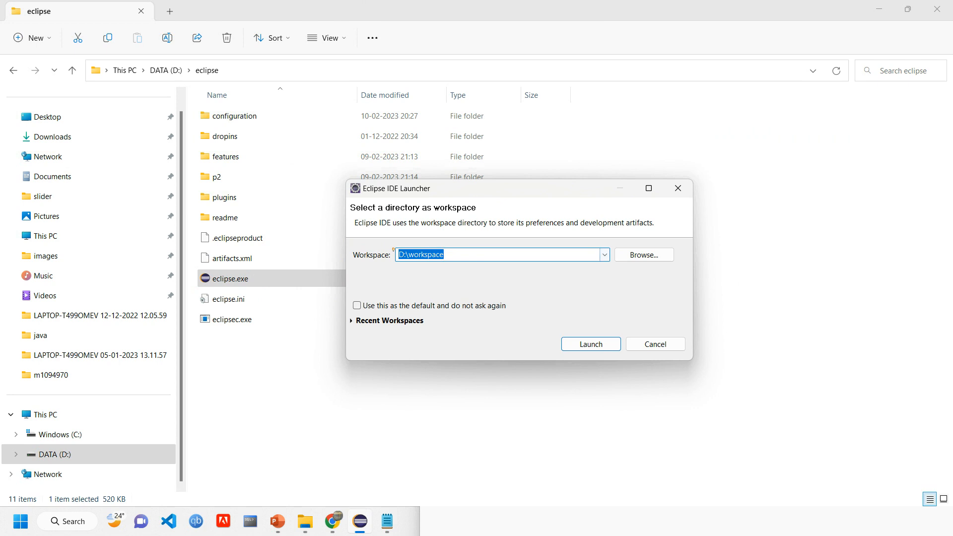
left_click(643, 254)
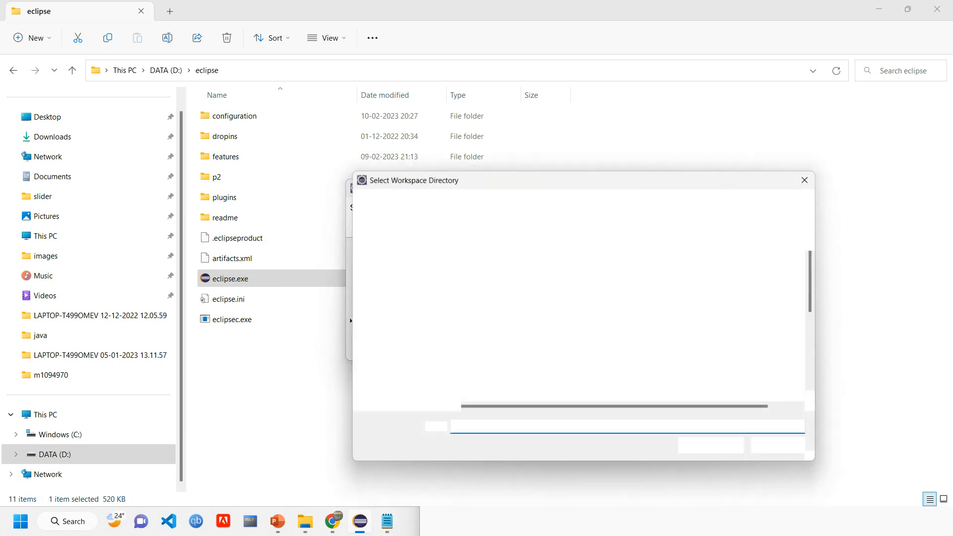
left_click(807, 179)
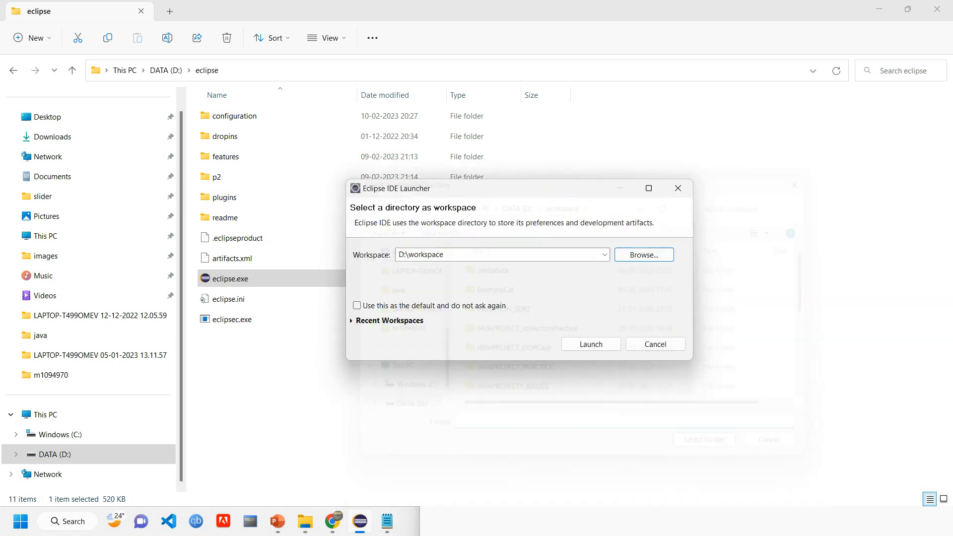
left_click(604, 254)
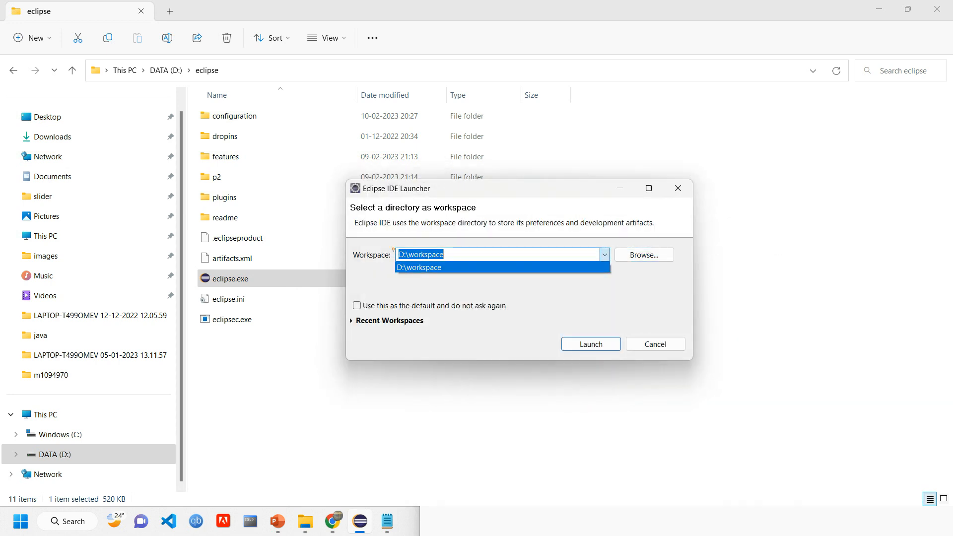
left_click(604, 254)
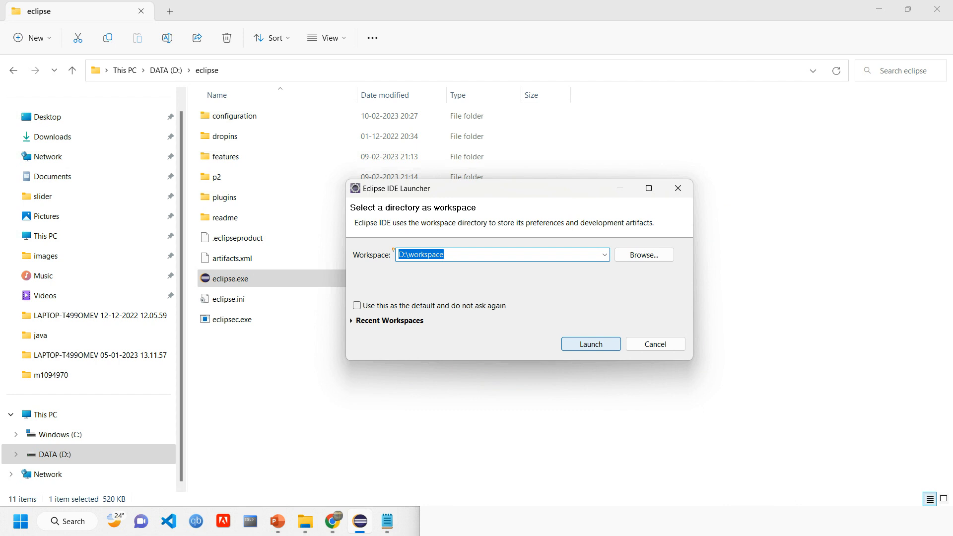
key("Return")
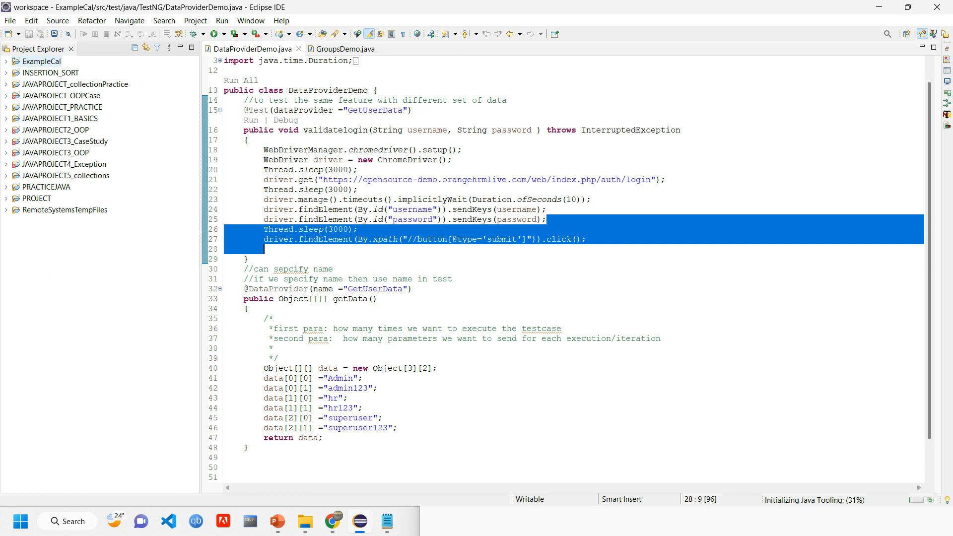
Create a Java project named YoutubeJava in the default location with the JavaSE-1.8 execution environment.
left_click(10, 20)
mouse_move(30, 35)
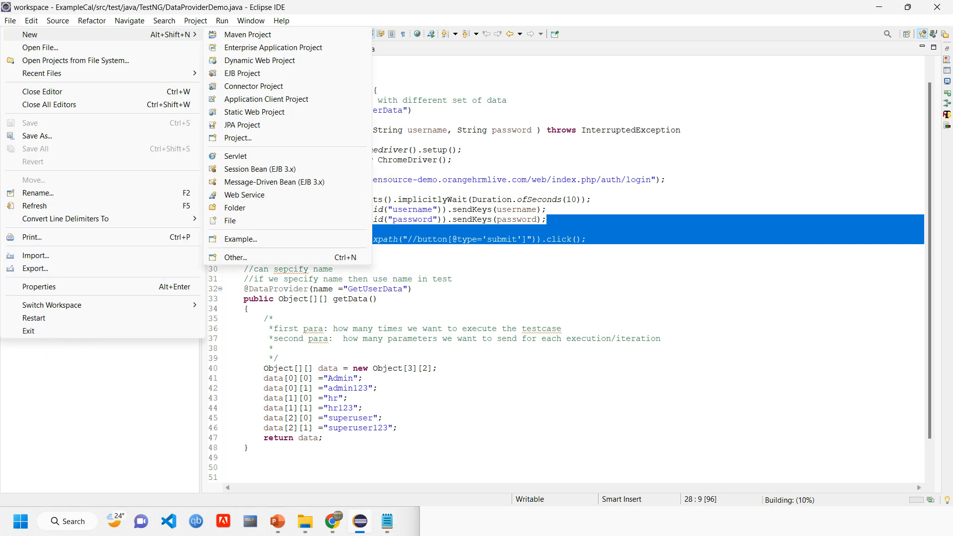
left_click(239, 138)
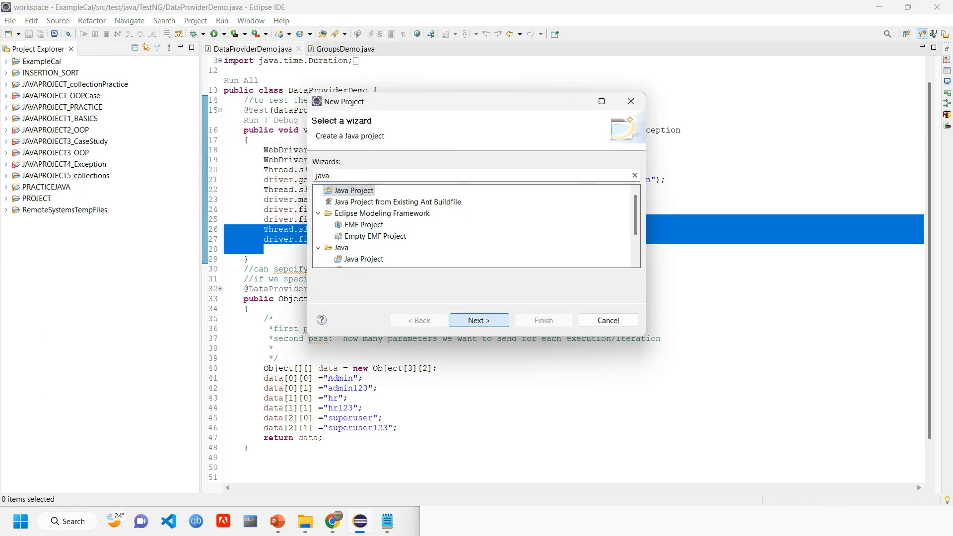
left_click(479, 321)
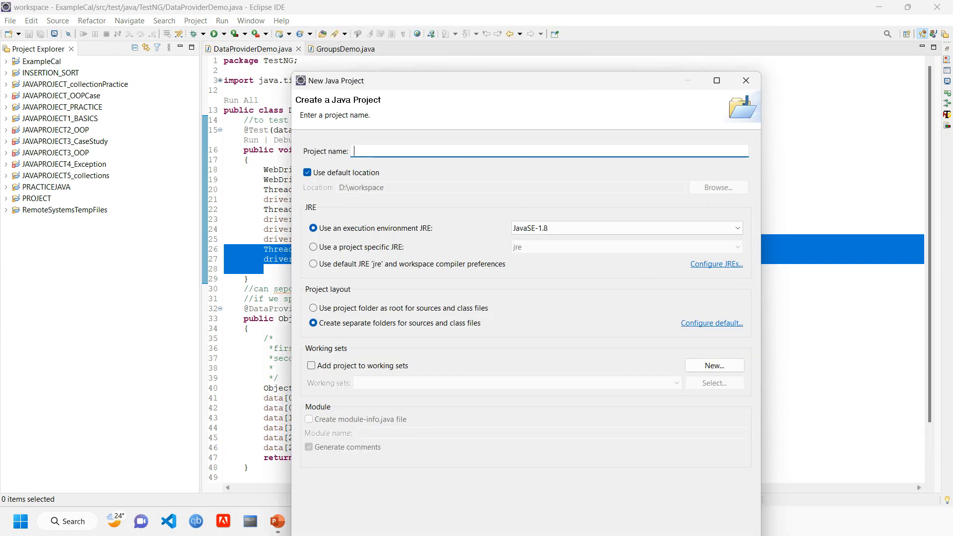
type("Yo")
type("utubeJava")
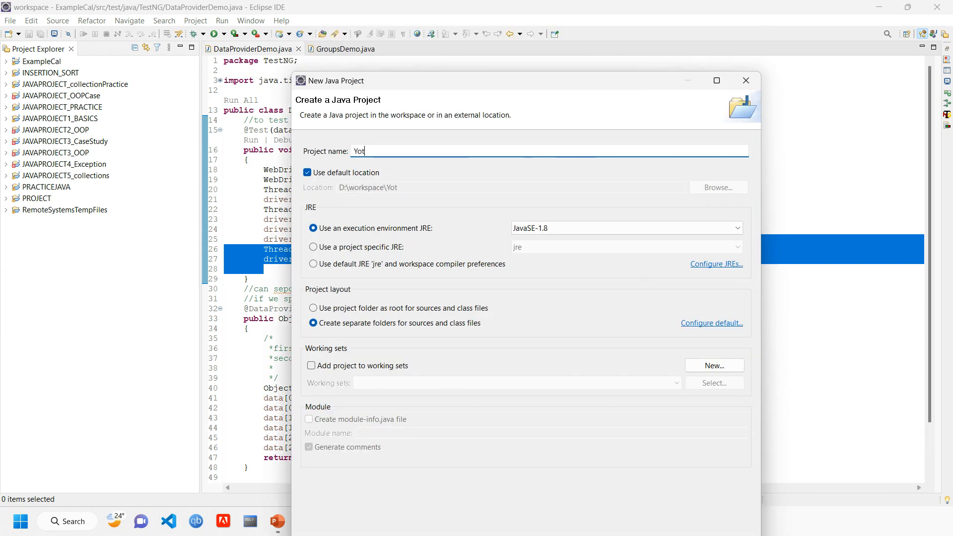
key("super+Up")
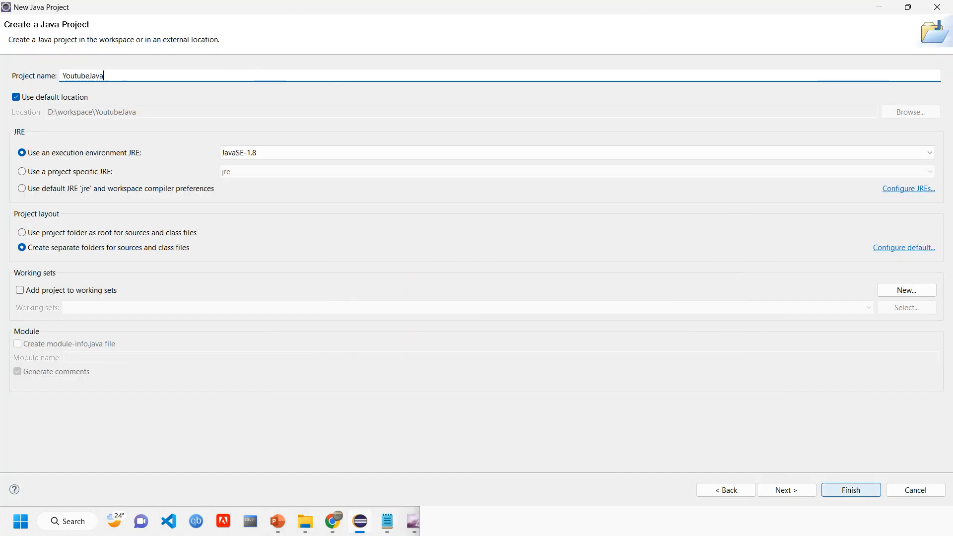
left_click(850, 490)
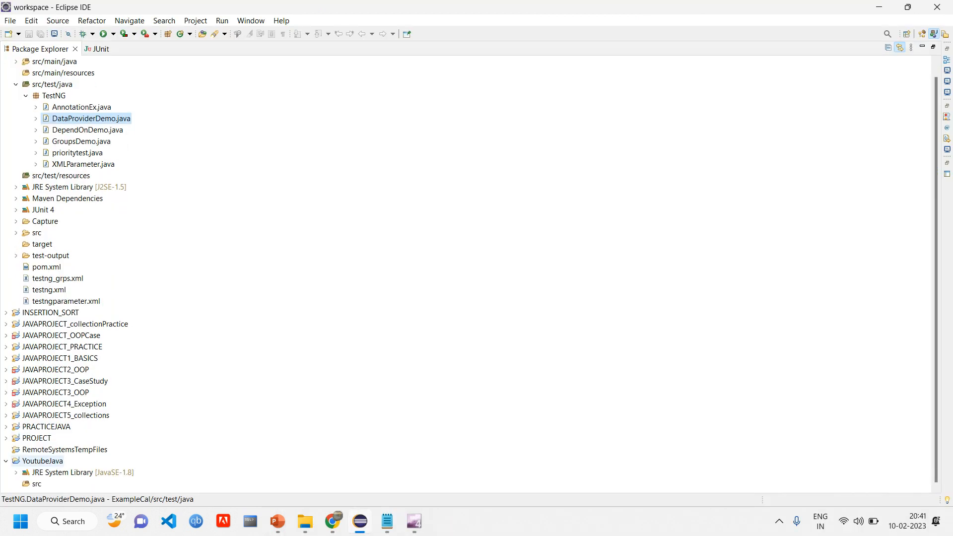
Create a package named youtube in the src folder of the YoutubeJava project.
left_click(43, 461)
left_click(37, 484)
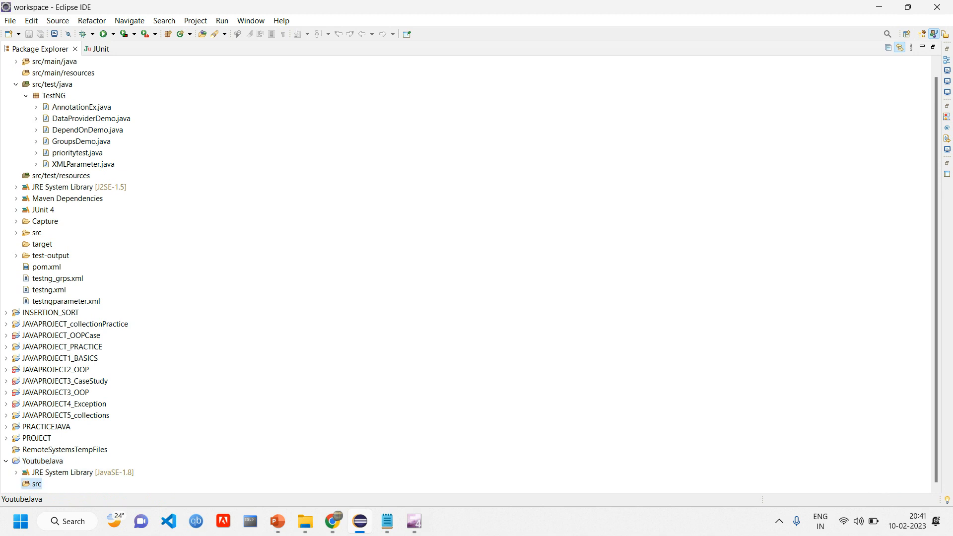
right_click(33, 483)
mouse_move(74, 97)
left_click(253, 128)
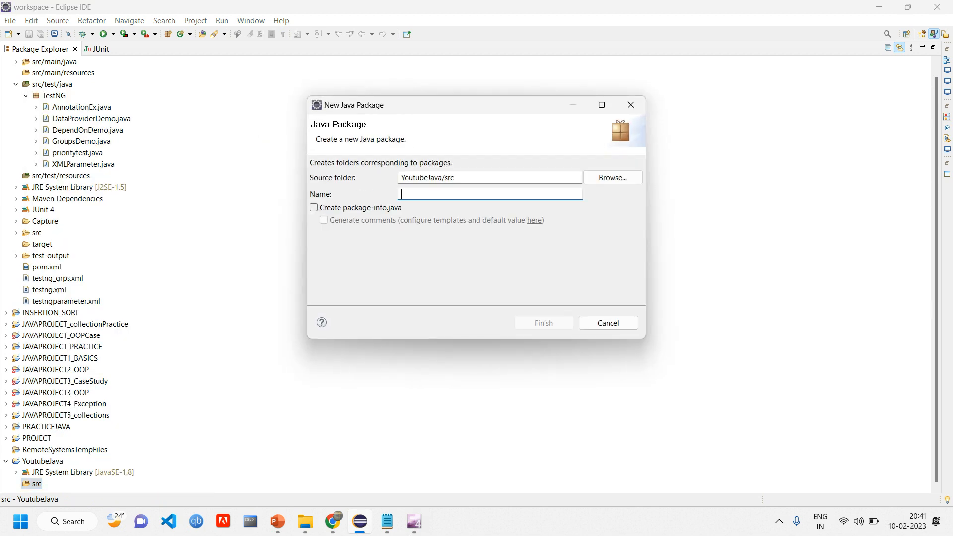
type("youtube")
key("Return")
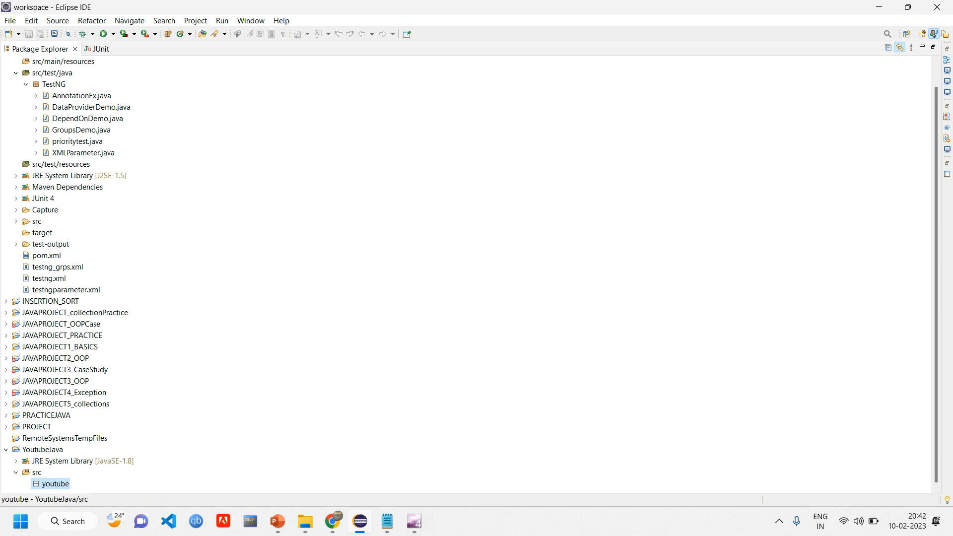
Create a public Java class named HelloWorld in the youtube package, without any main method stub.
right_click(55, 483)
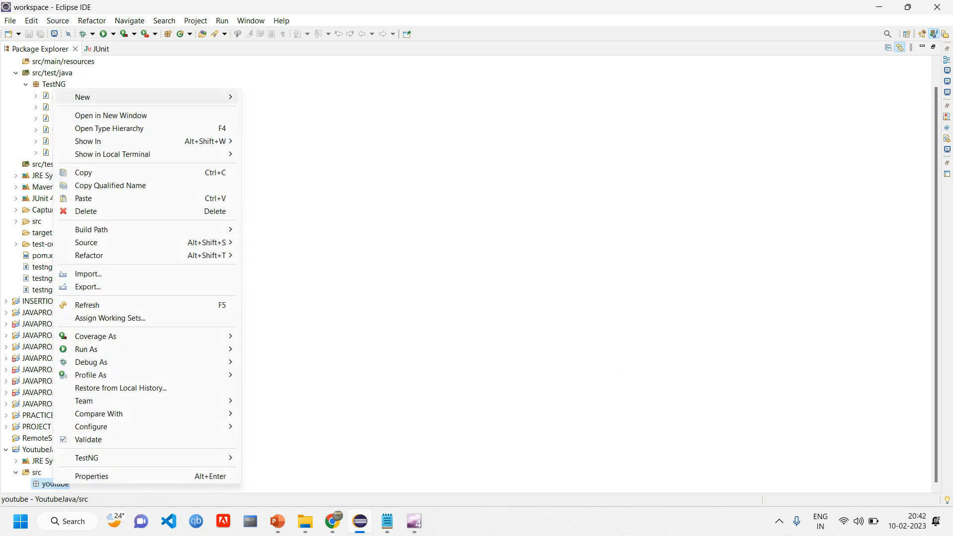
mouse_move(99, 96)
left_click(268, 140)
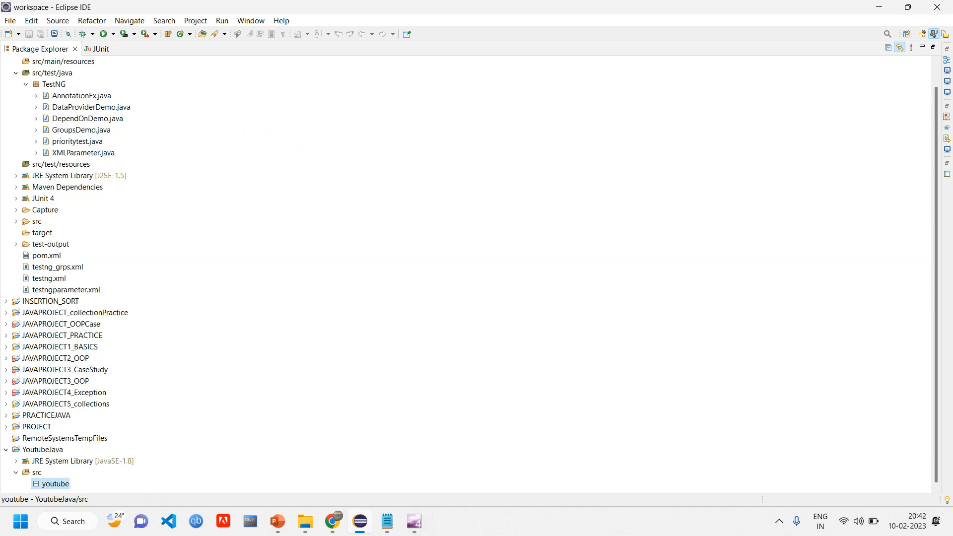
type("heloo")
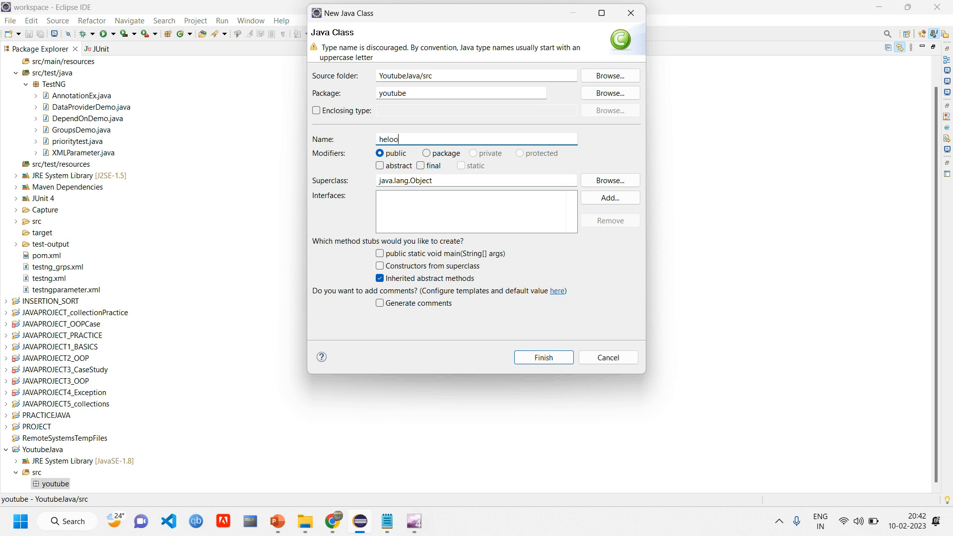
key("BackSpace")
key("BackSpace")
key("BackSpace")
key("BackSpace")
key("BackSpace")
type("H")
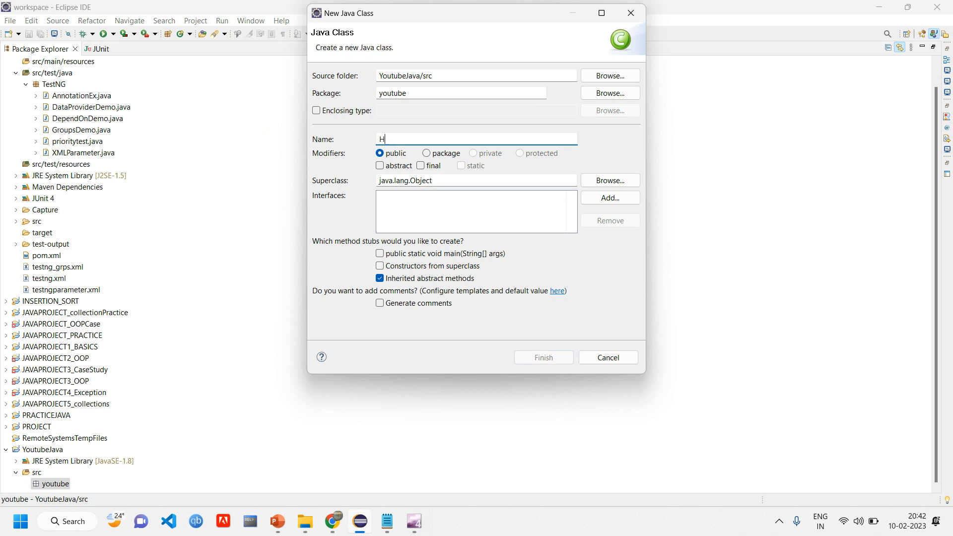
type("ello")
key("BackSpace")
key("BackSpace")
type("loWorld")
key("Return")
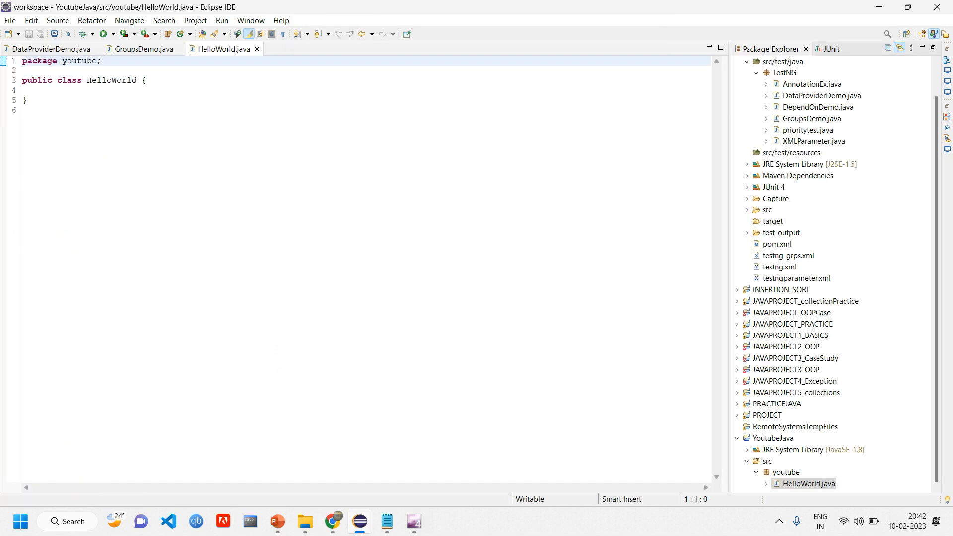
Insert a public static void main(String[] args) method inside the HelloWorld class using content assist.
left_click(23, 90)
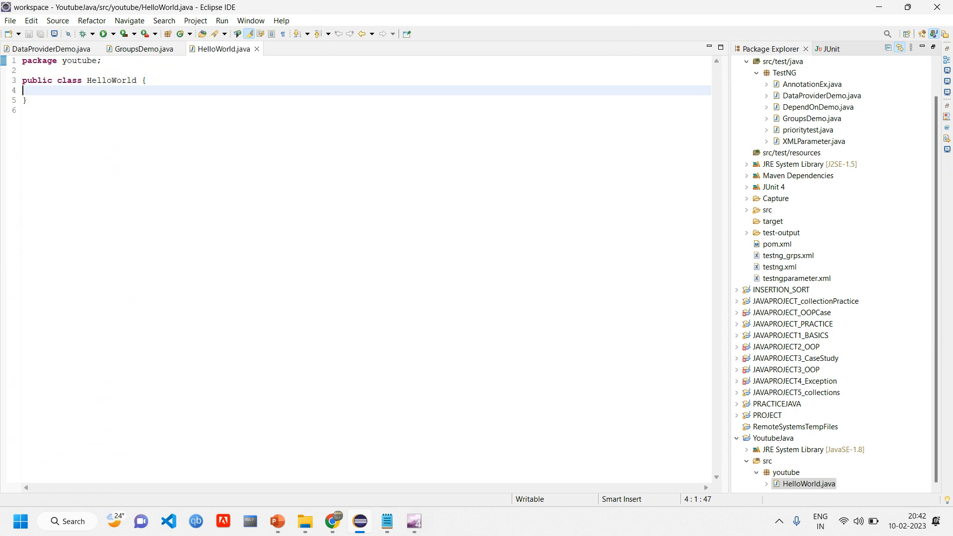
left_click(147, 80)
key("Return")
type("main")
key("ctrl+space")
key("Return")
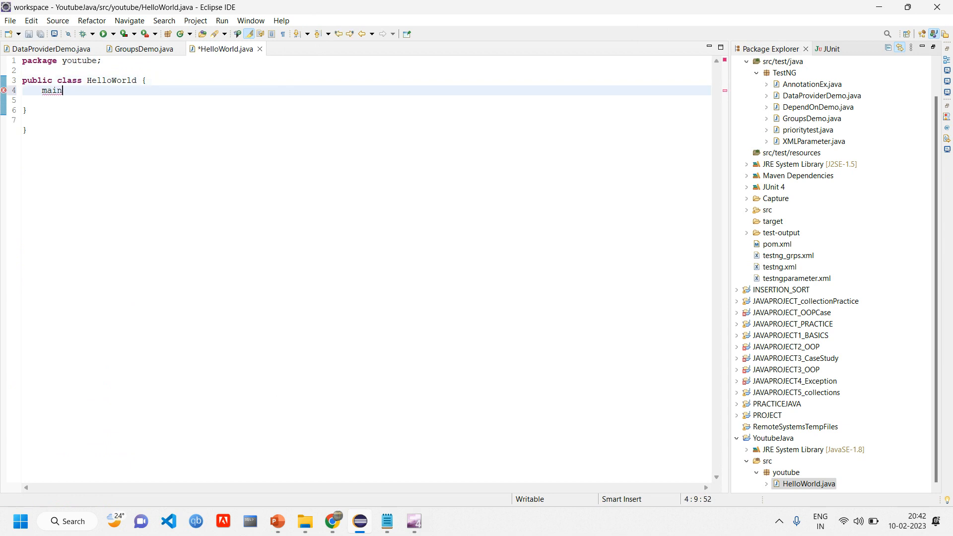
Add a System.out.println statement with the text "hello Snehacodes" to the main method and save HelloWorld.java.
key("Return")
key("Return")
key("Up")
key("Return")
type("syso")
key("ctrl+space")
key("Return")
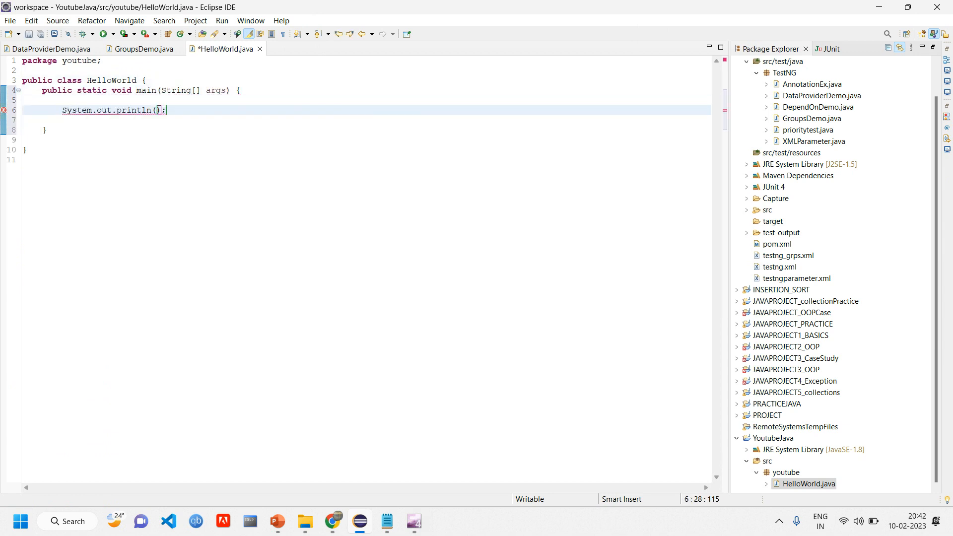
type("\"hello Snehacodes")
key("ctrl+s")
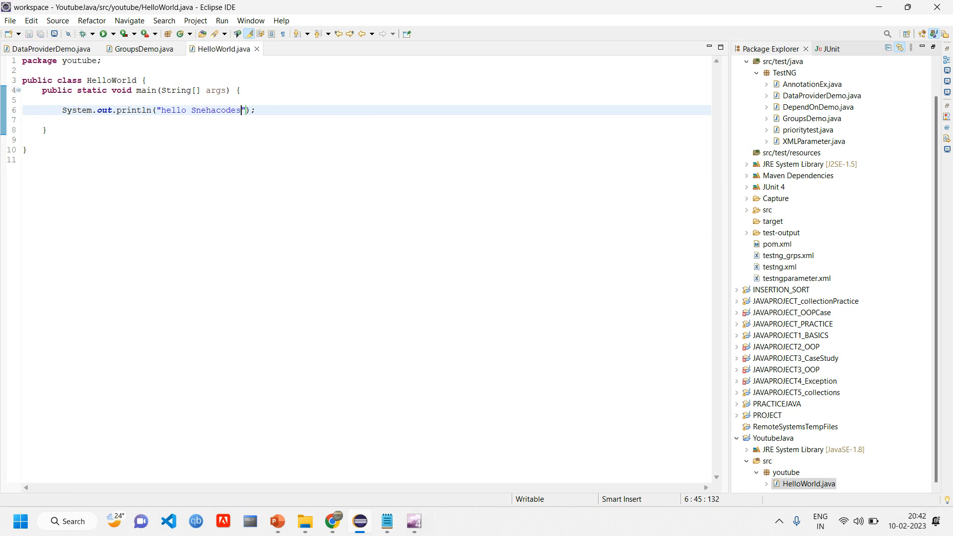
Run the HelloWorld program and view its console output.
left_click(113, 34)
key("Escape")
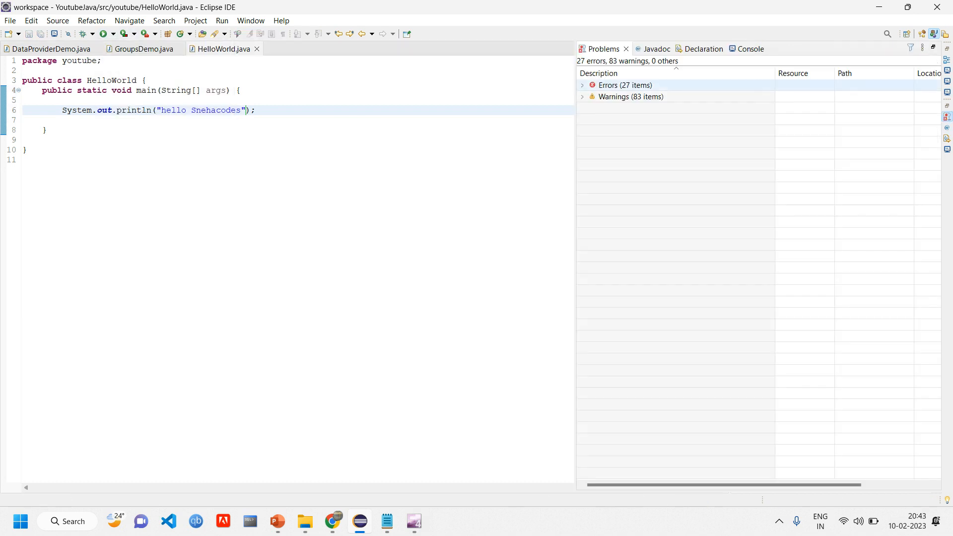
left_click(579, 81)
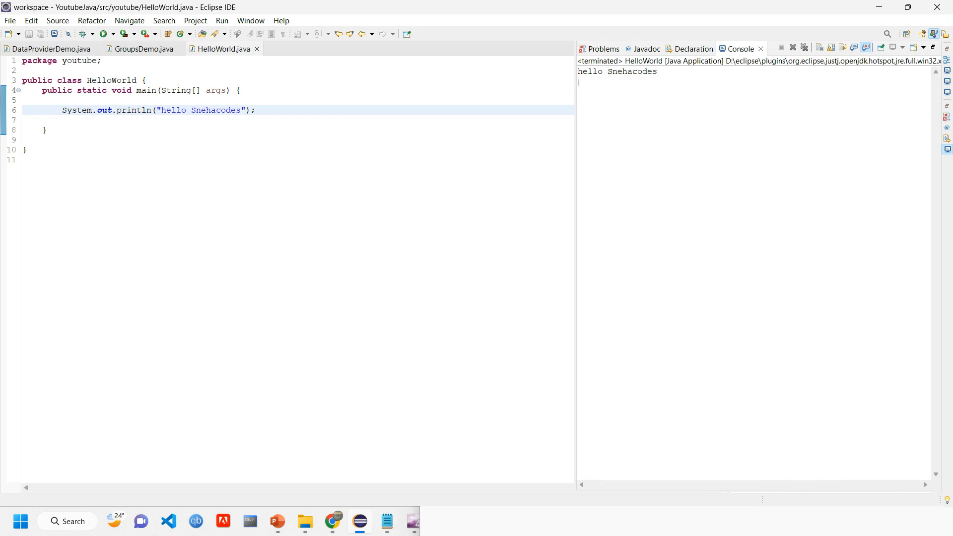
Switch to Chrome with the YouTube channel's videos page.
key("alt+Tab")
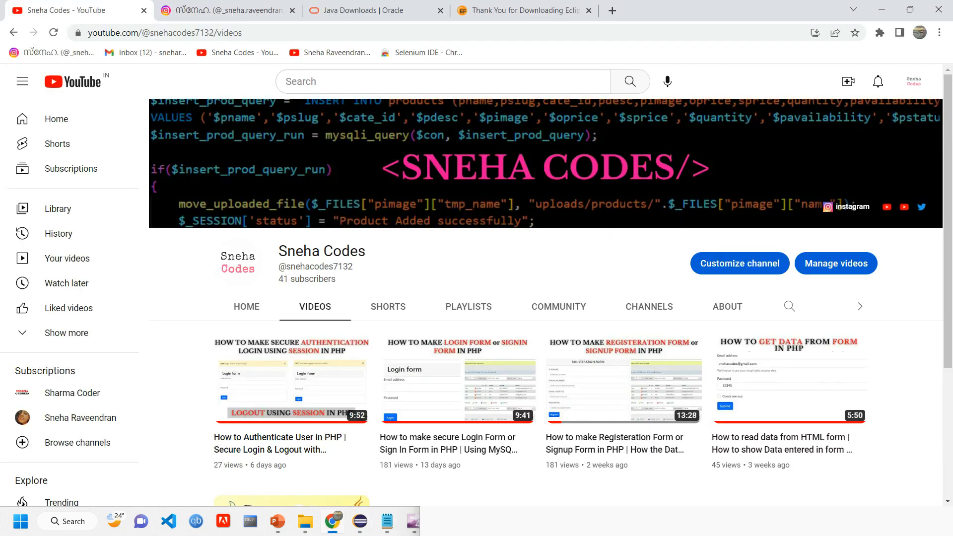